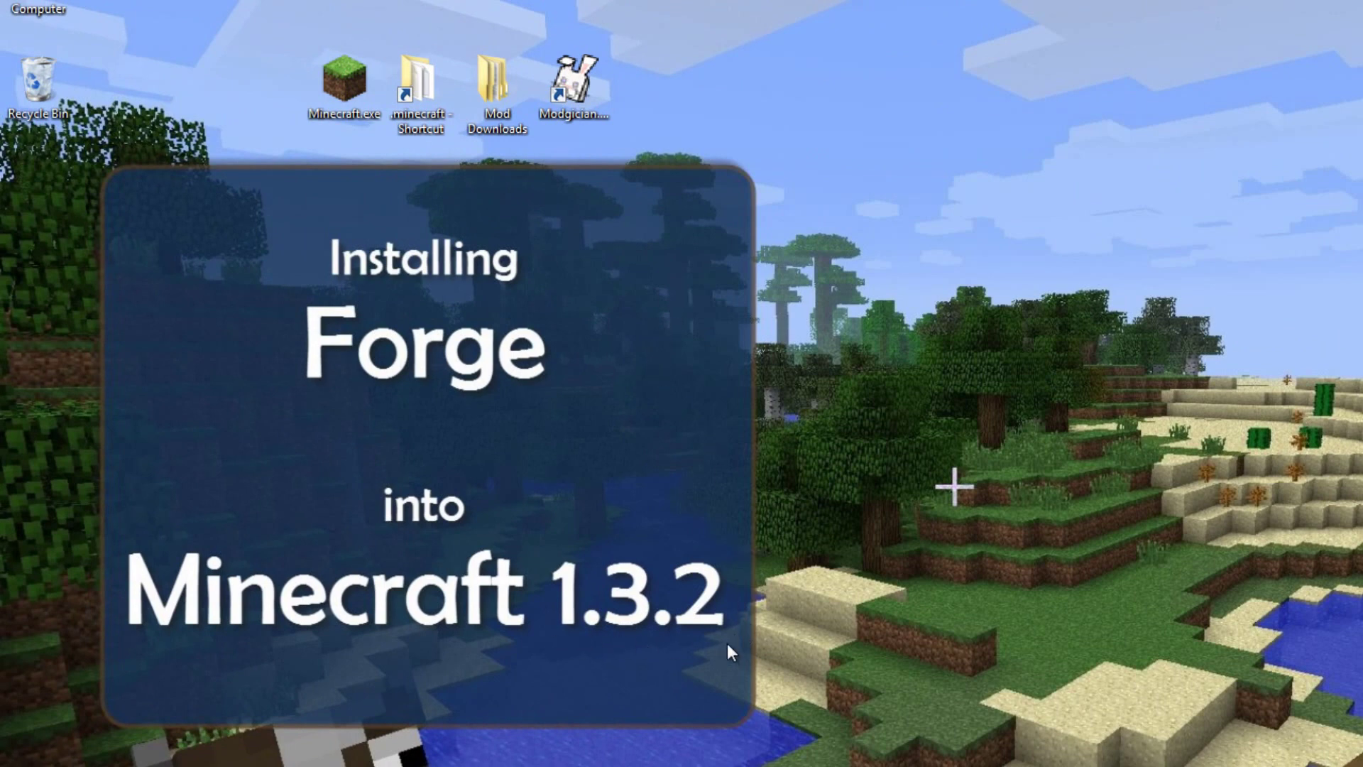
Step: Launch Modgician, move its login window aside, and scroll the Forge tutorial to the minecraft.jar steps
double_click(574, 79)
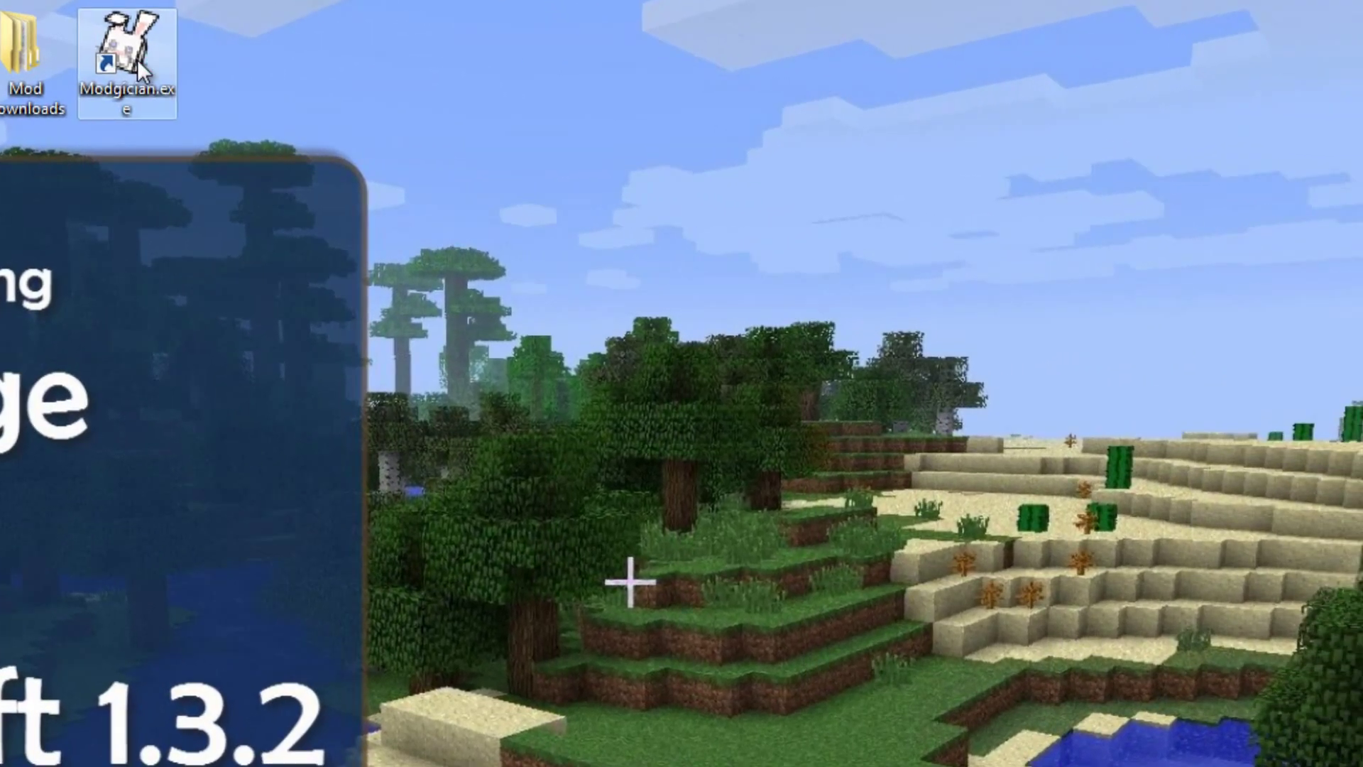
drag(809, 682, 923, 399)
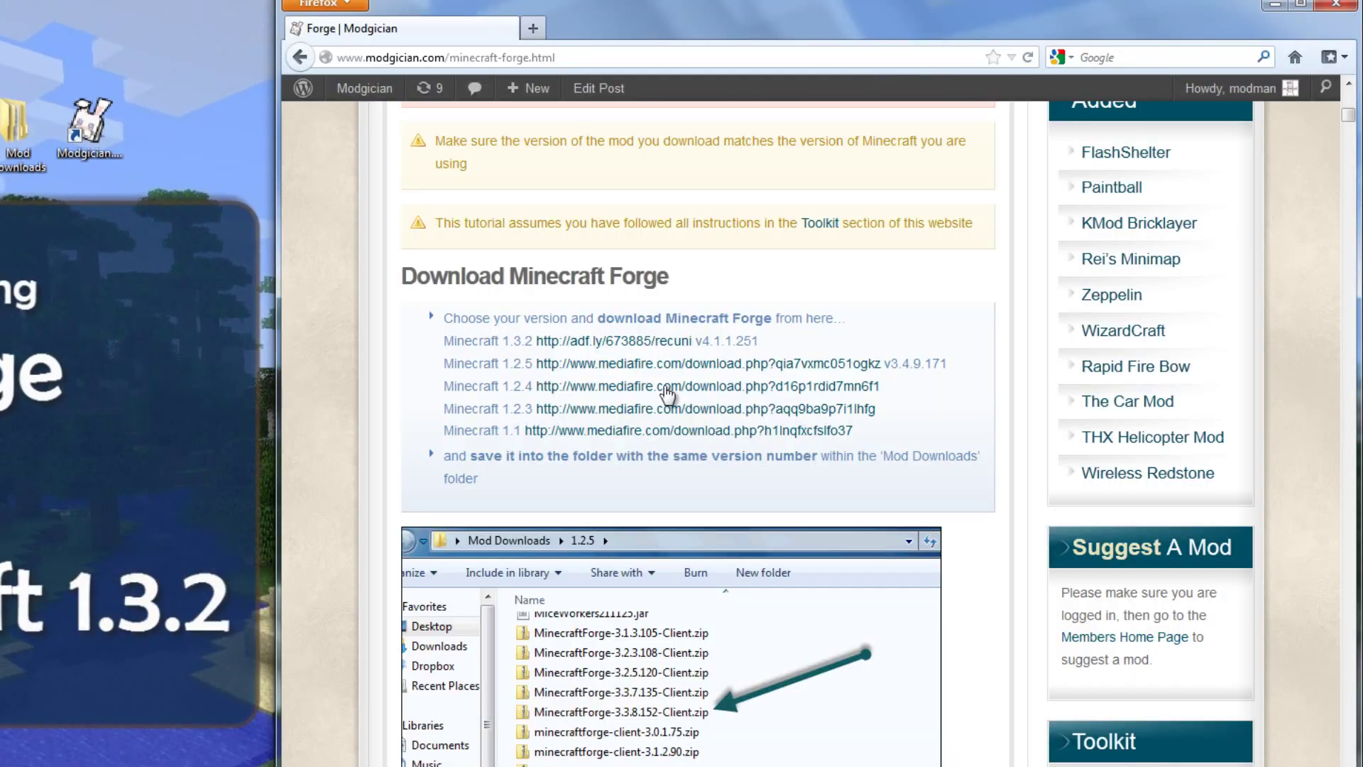
scroll(919, 331, down, 10)
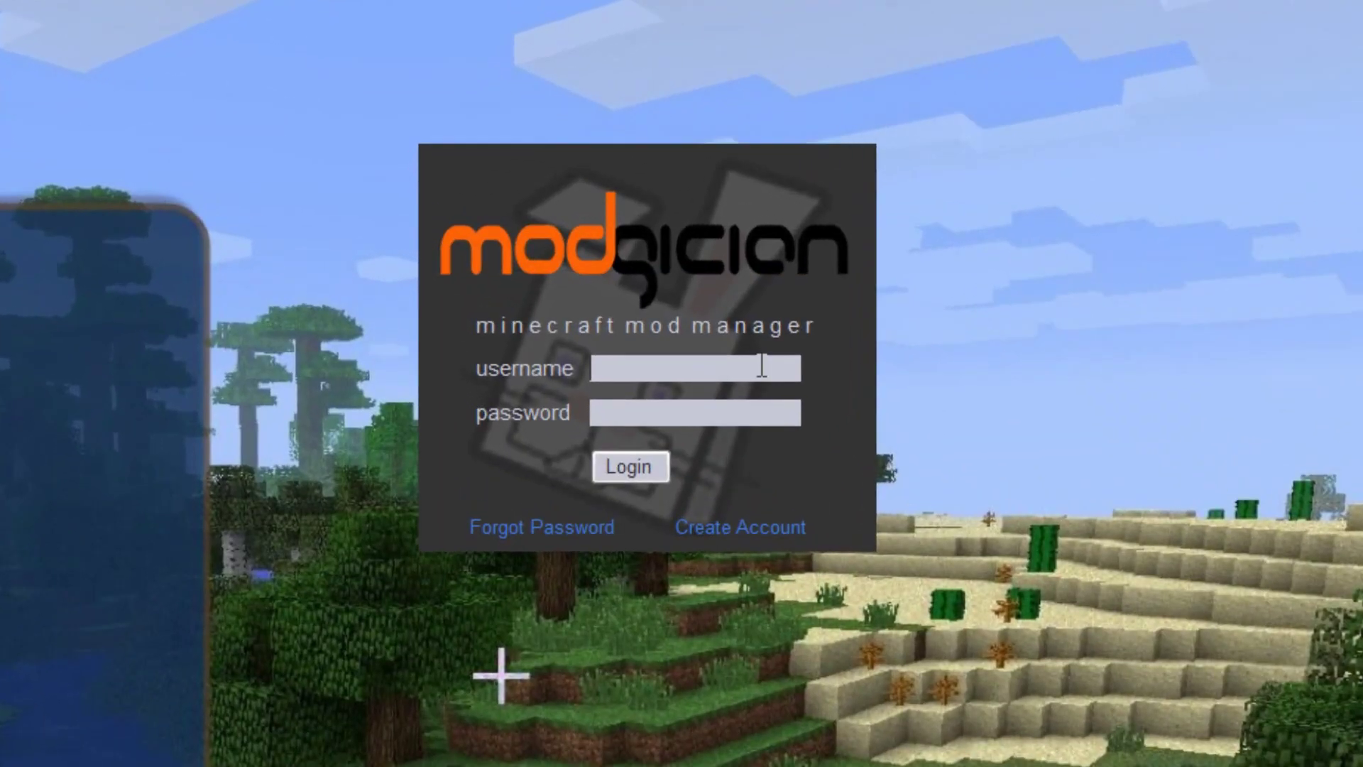
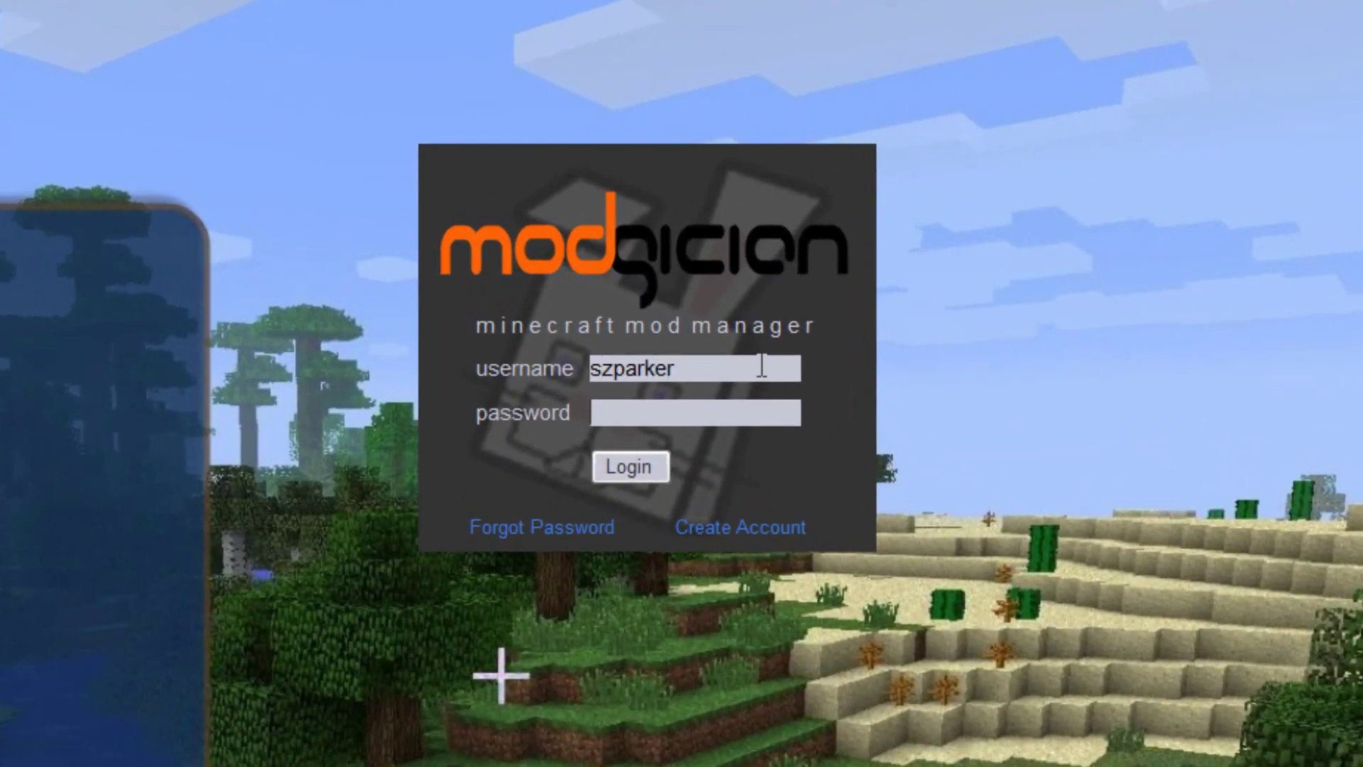
Step: Log in with the username, filter to Core mods, and request the Forge (1.3.2) download link
key(Return)
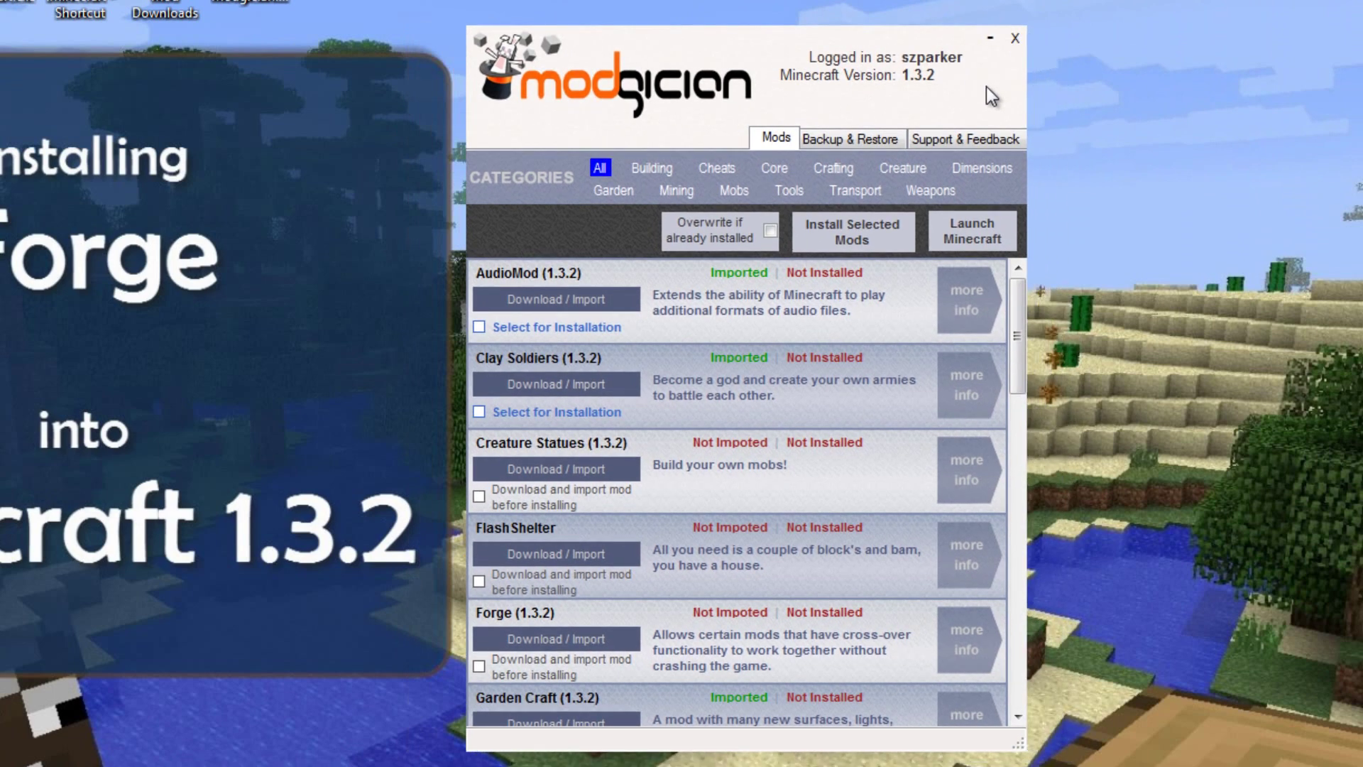
click(774, 168)
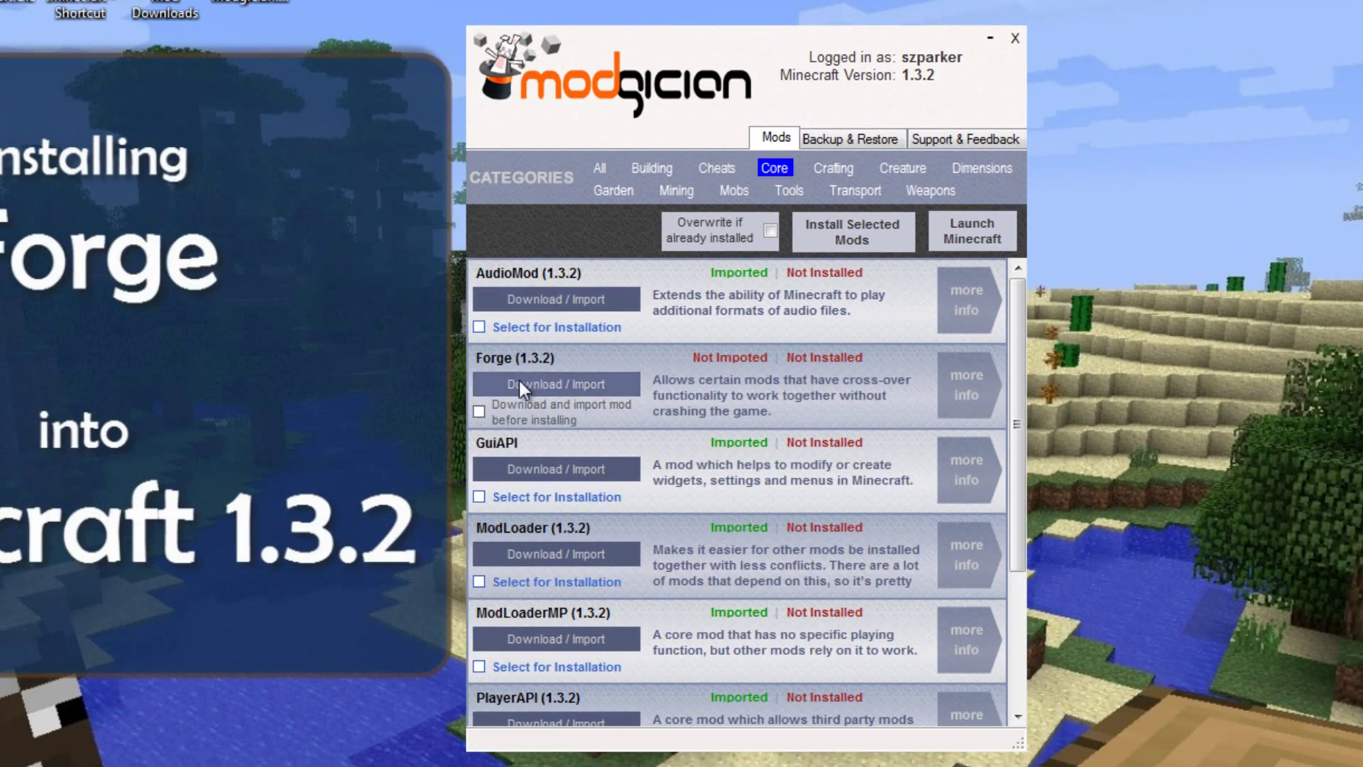
click(569, 386)
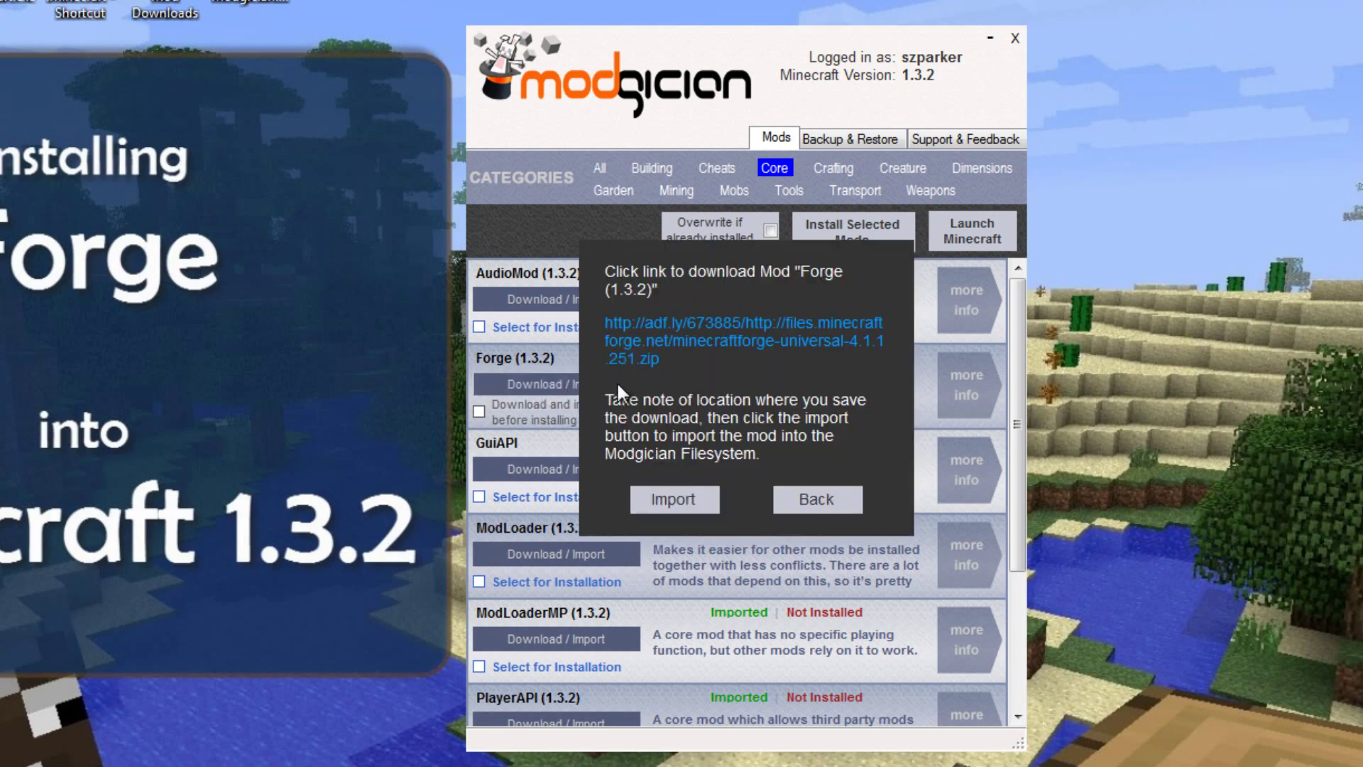
Step: Download minecraftforge-universal-4.1.1.251.zip past the ad into Desktop\Mod Downloads\1.3.2
click(751, 325)
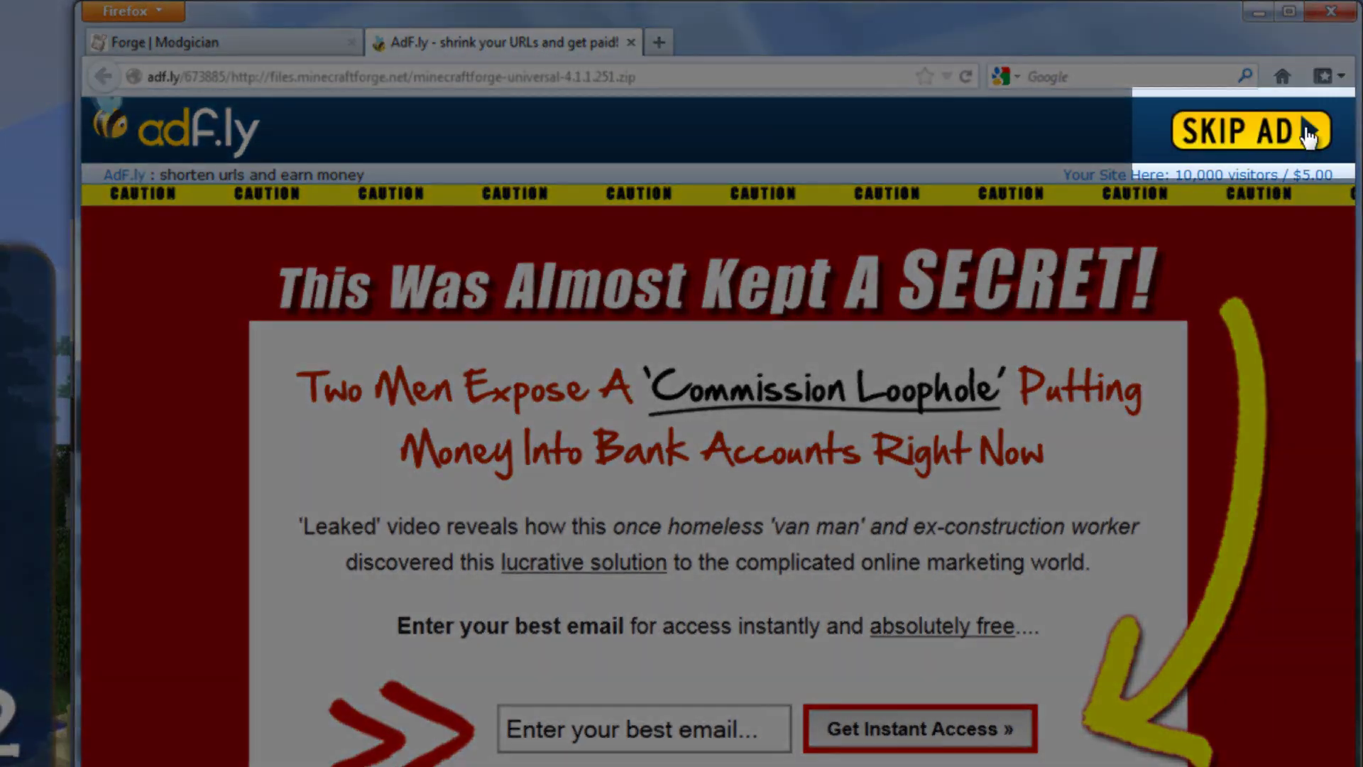
click(1253, 133)
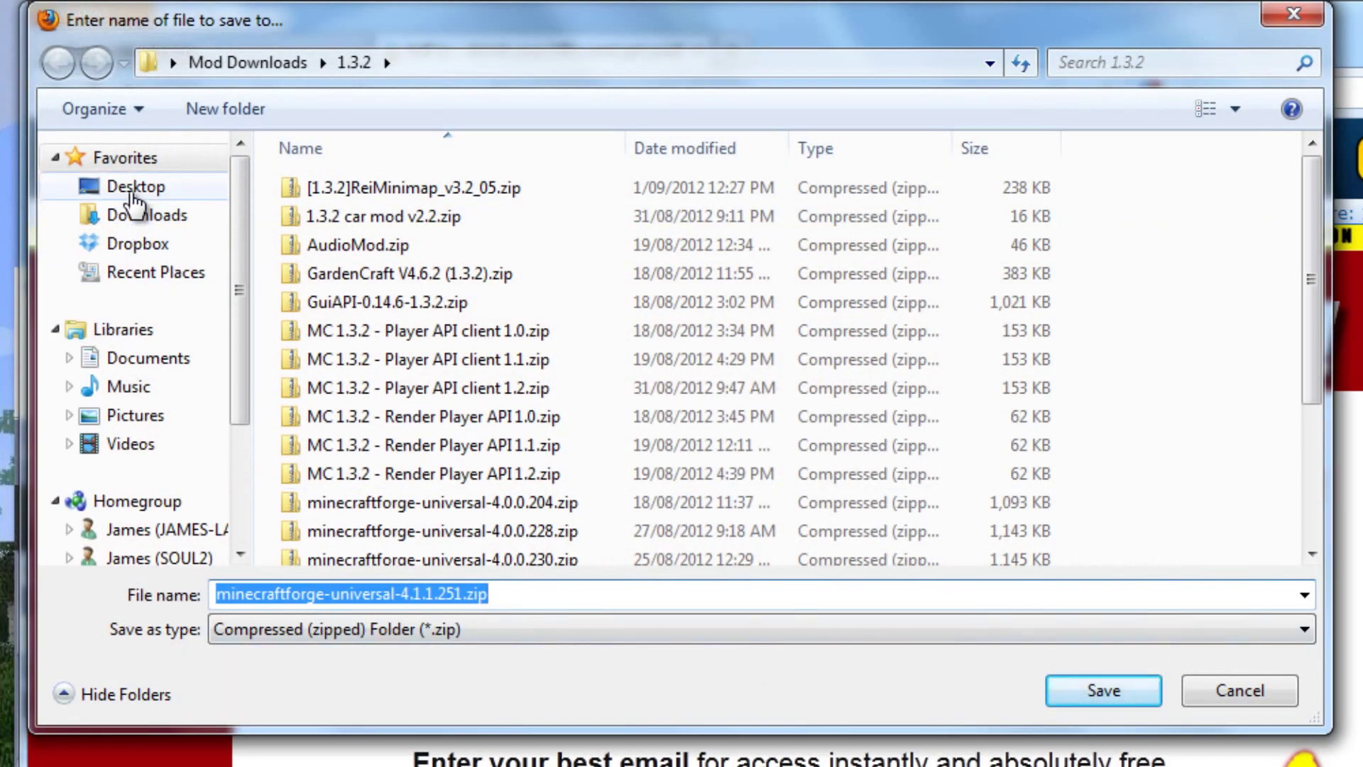
click(132, 195)
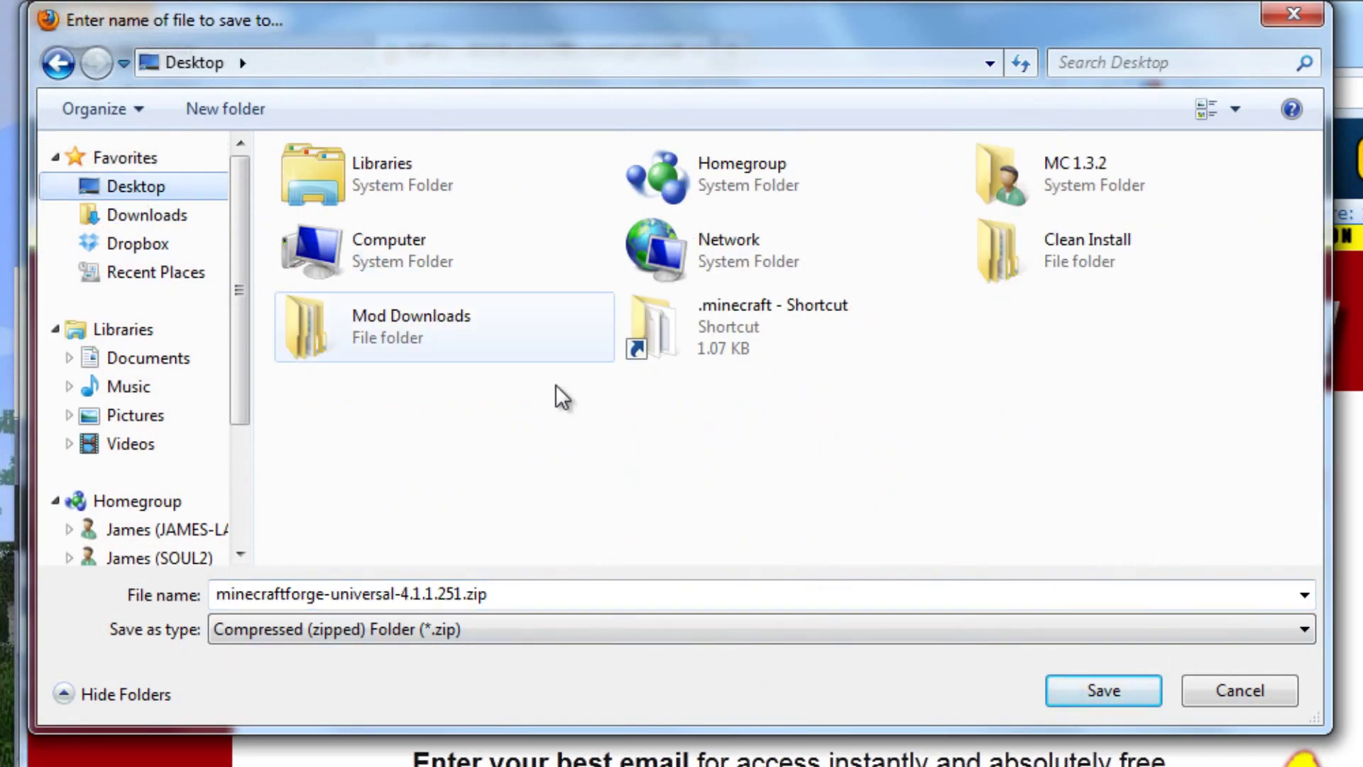
double_click(471, 335)
double_click(350, 219)
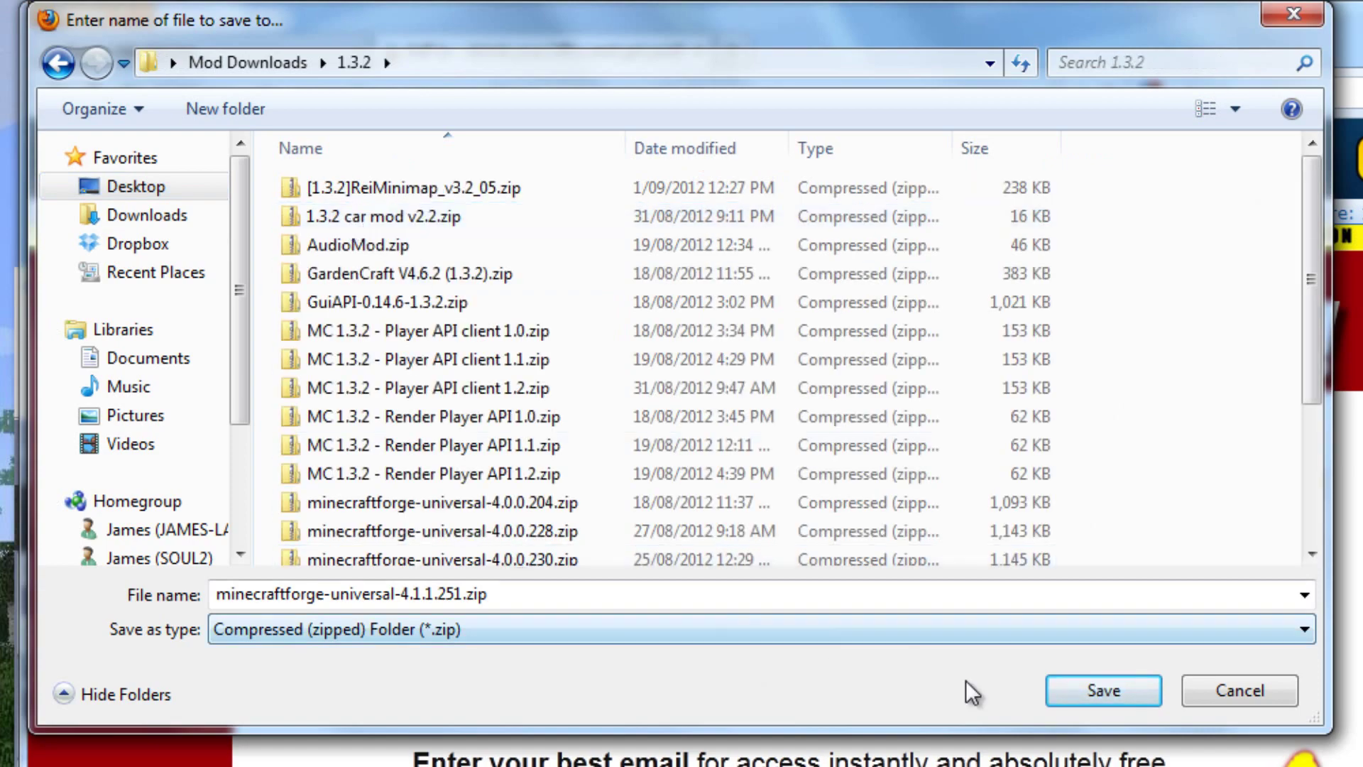
click(1103, 690)
Step: Close the ad tab and import minecraftforge-universal-4.1.1.251.zip into Modgician
middle_click(581, 53)
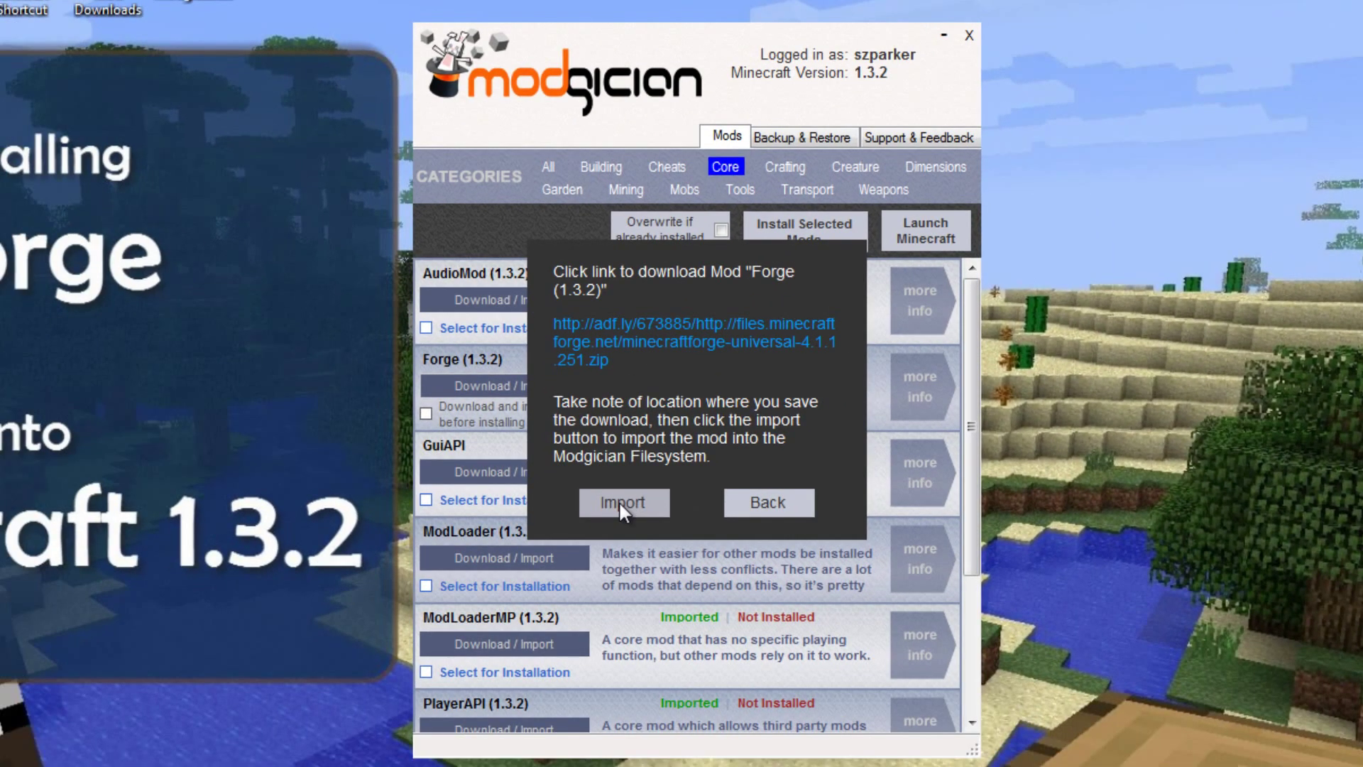
click(619, 500)
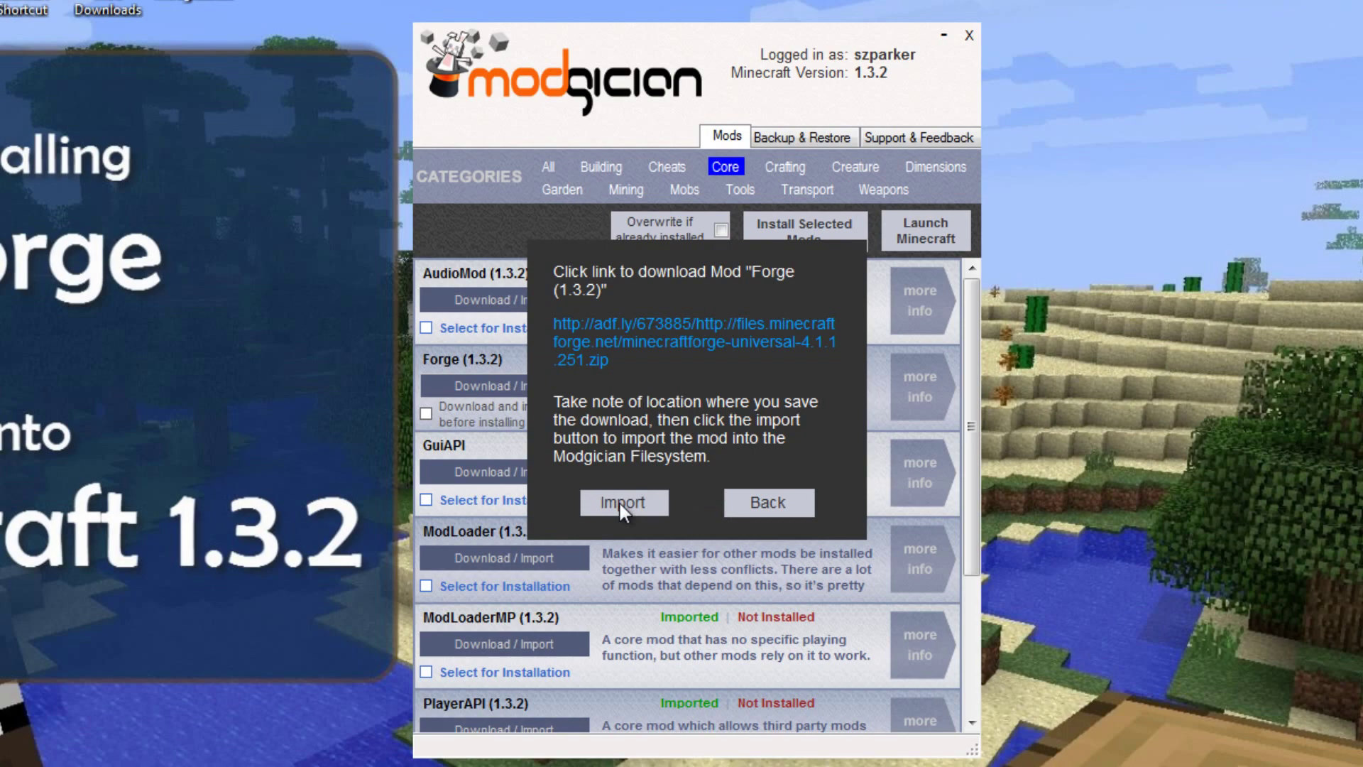
click(794, 428)
scroll(794, 428, down, 2)
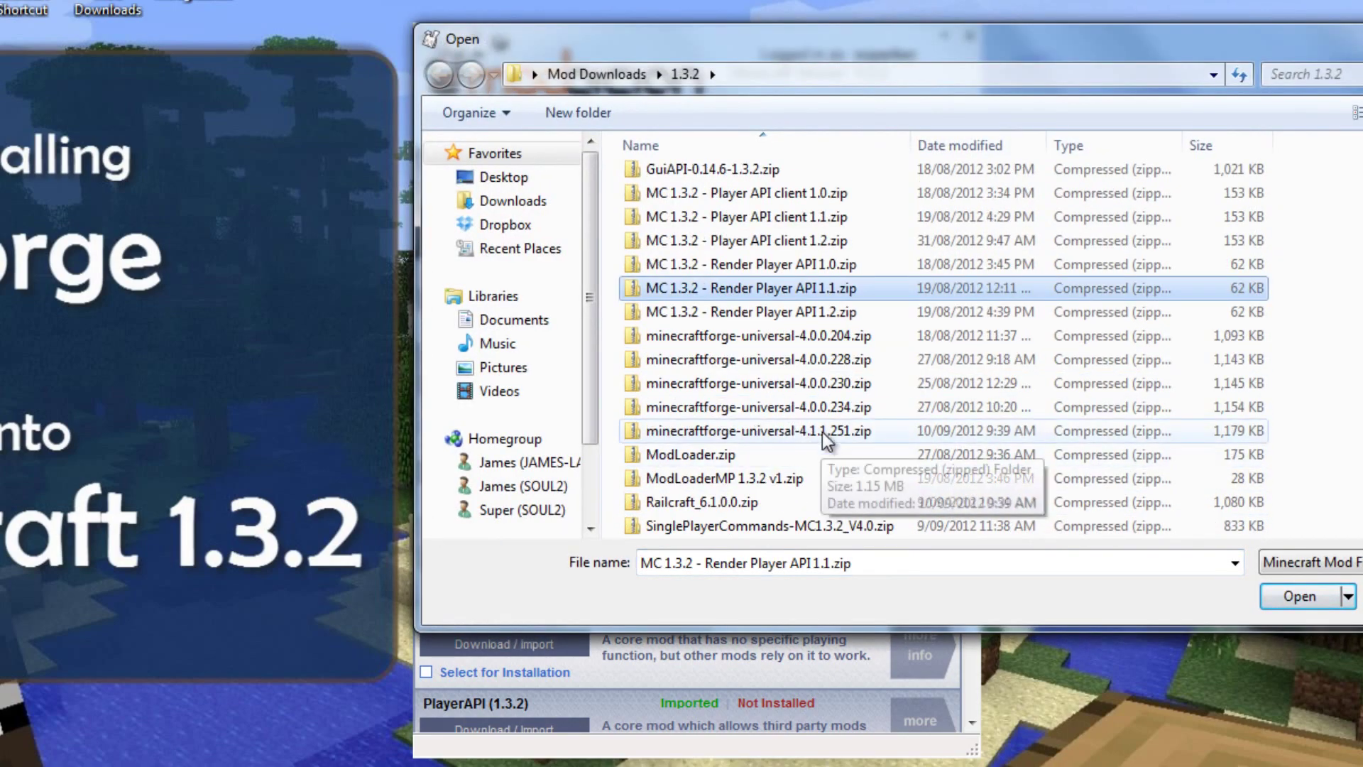
double_click(822, 431)
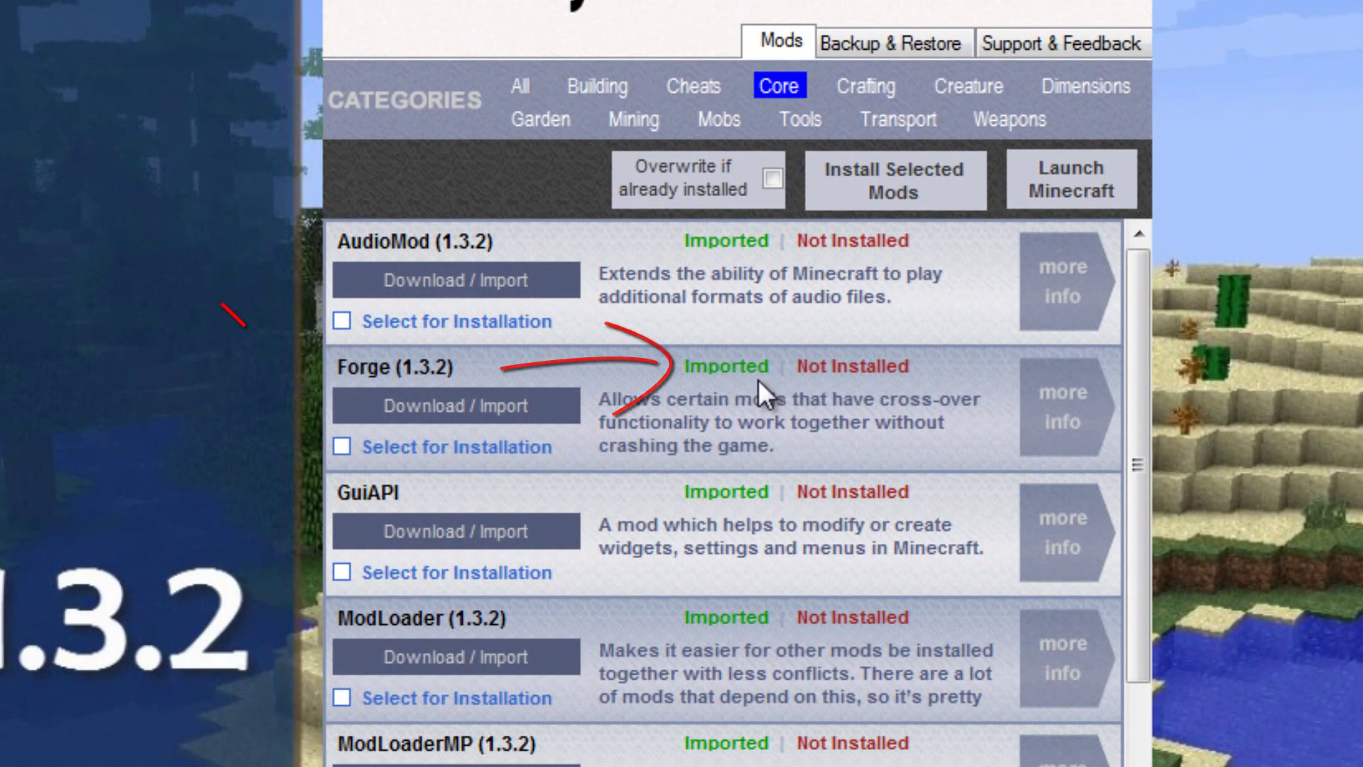
Step: Mark Forge (1.3.2) for installation and confirm installing it
click(403, 446)
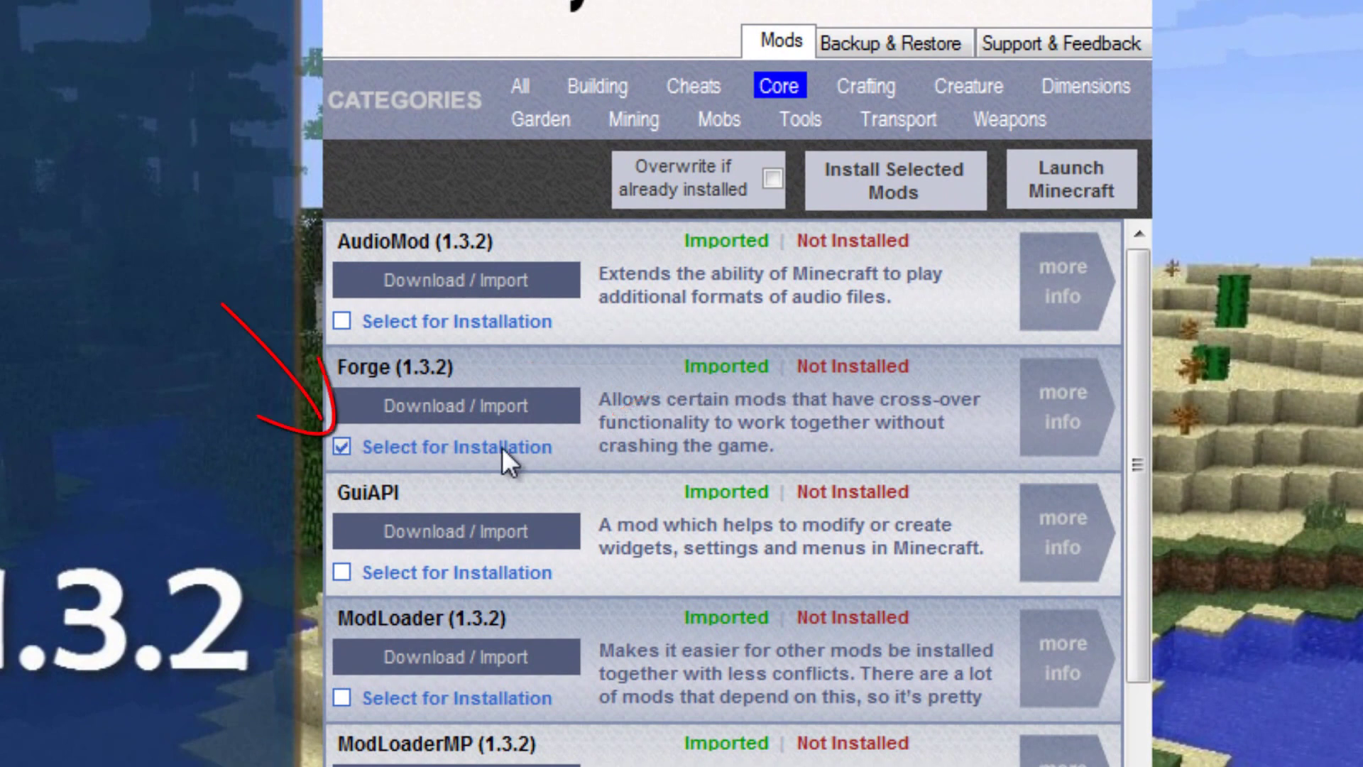
click(940, 182)
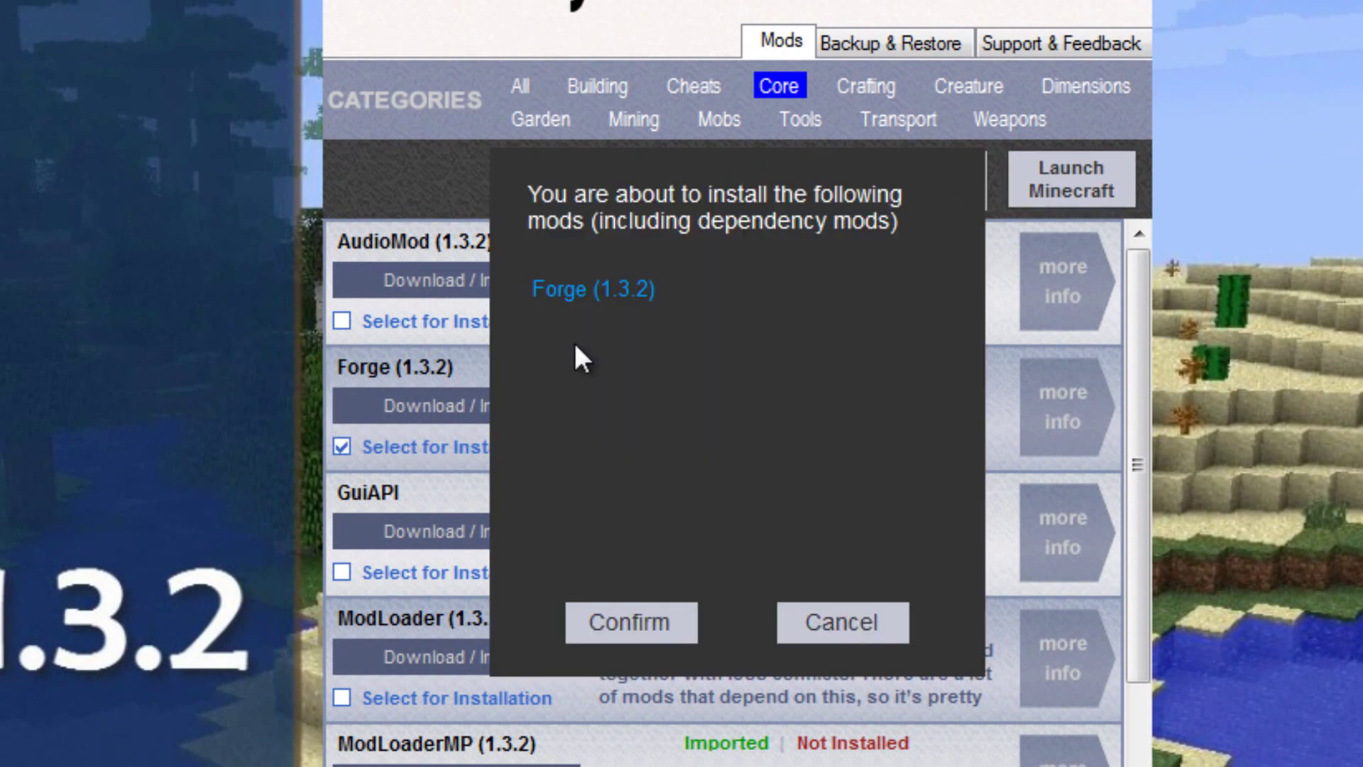
click(648, 618)
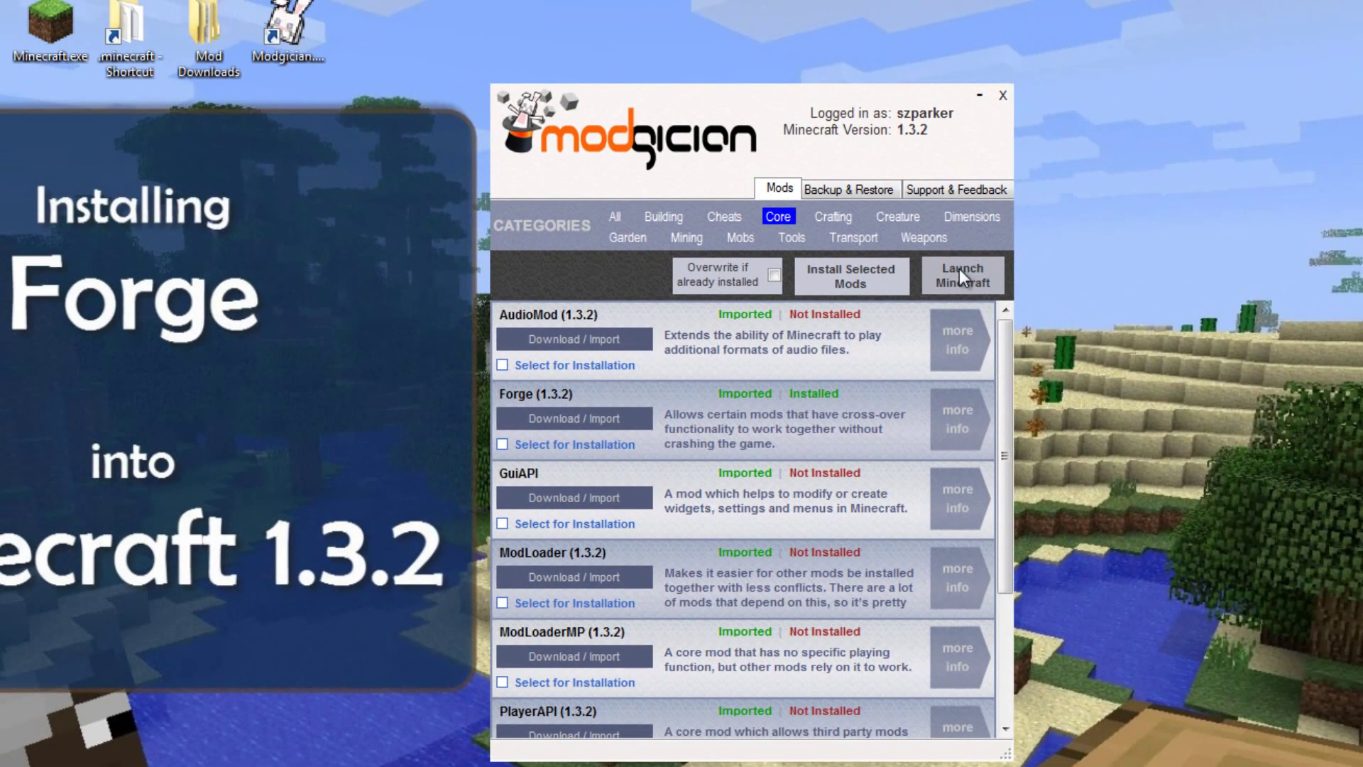
Step: Launch Minecraft with Forge and play the New World singleplayer save
click(1037, 198)
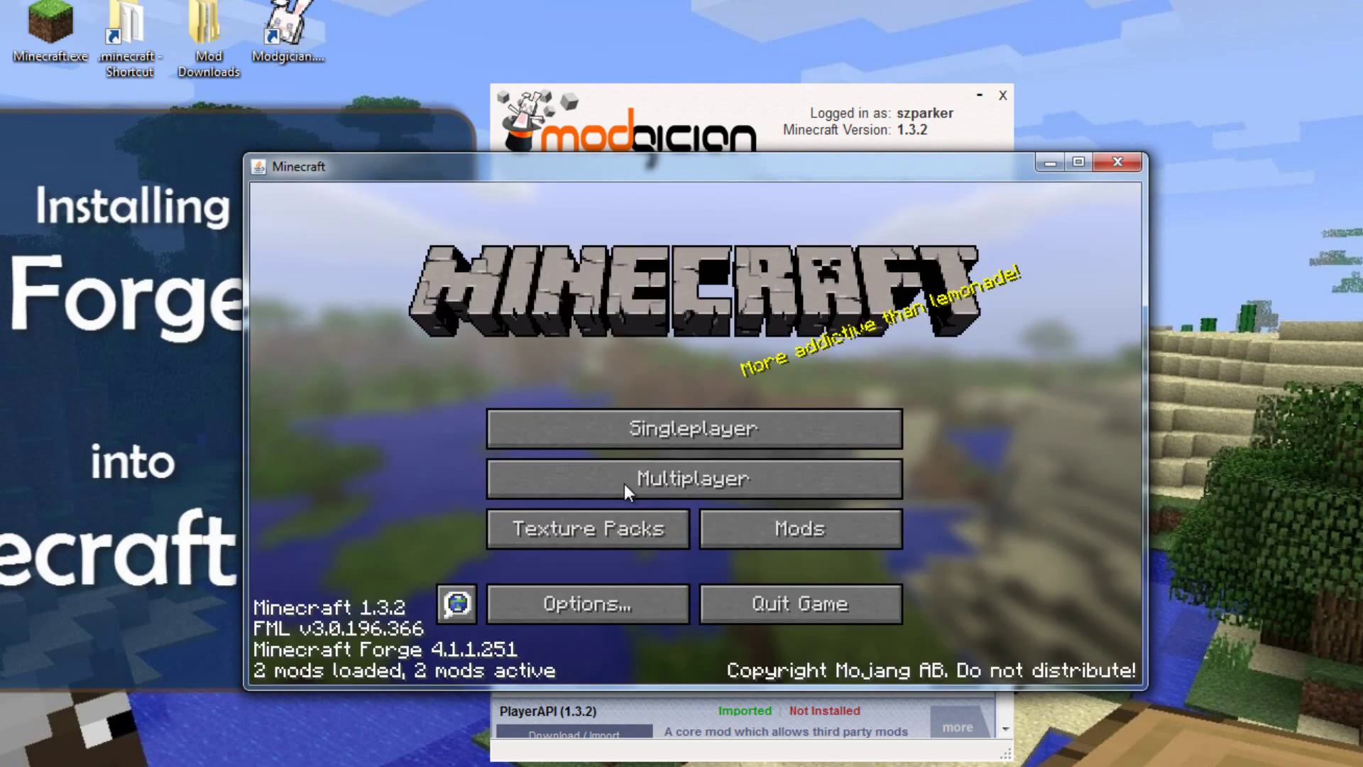
click(769, 424)
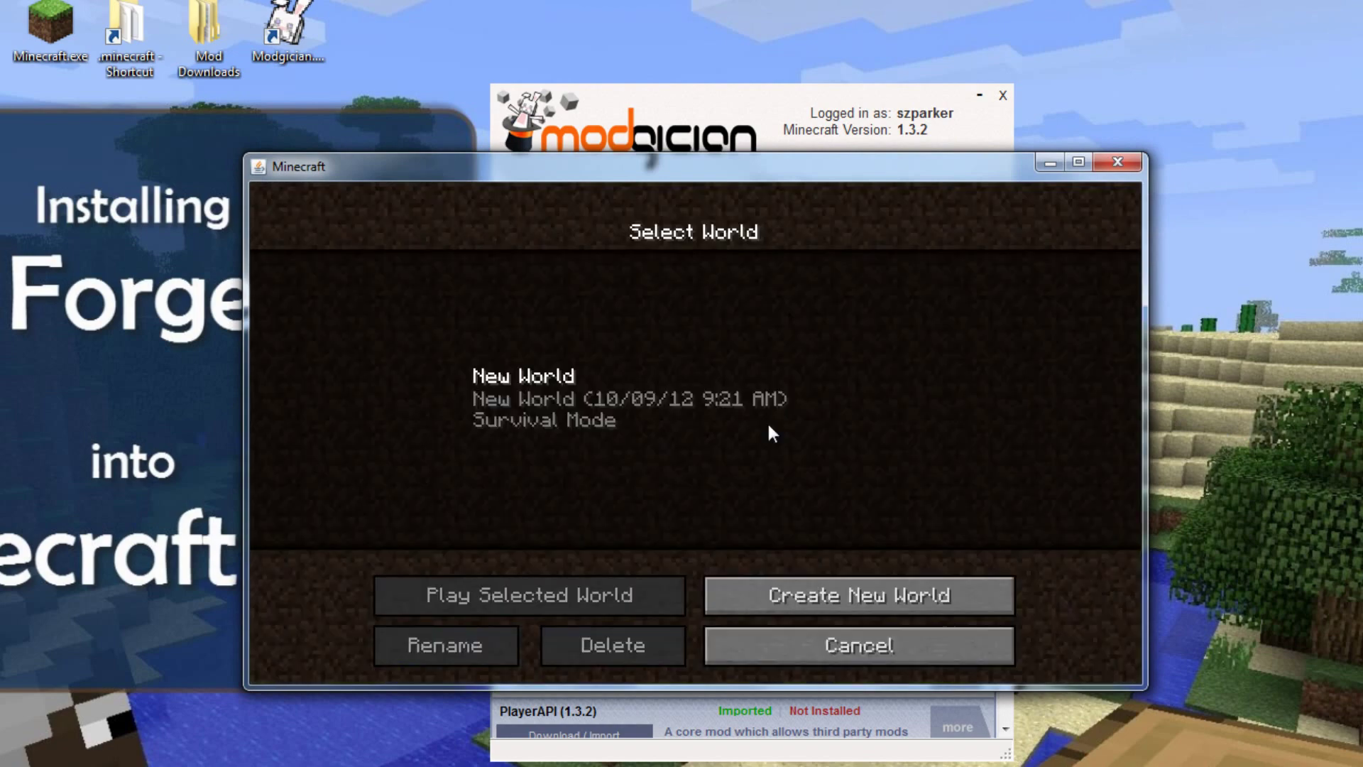
click(509, 382)
click(586, 593)
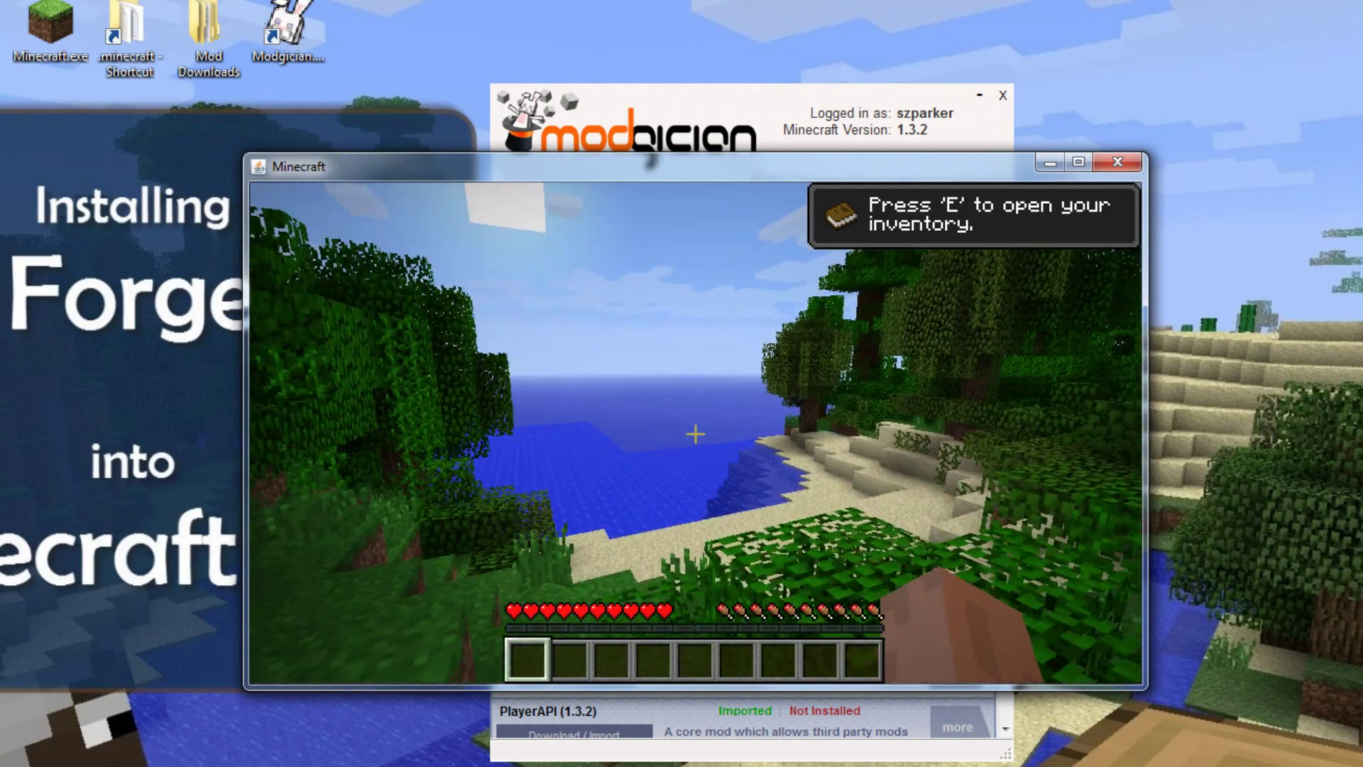
Step: Save and quit the world to the title screen, then exit Minecraft
key(Escape)
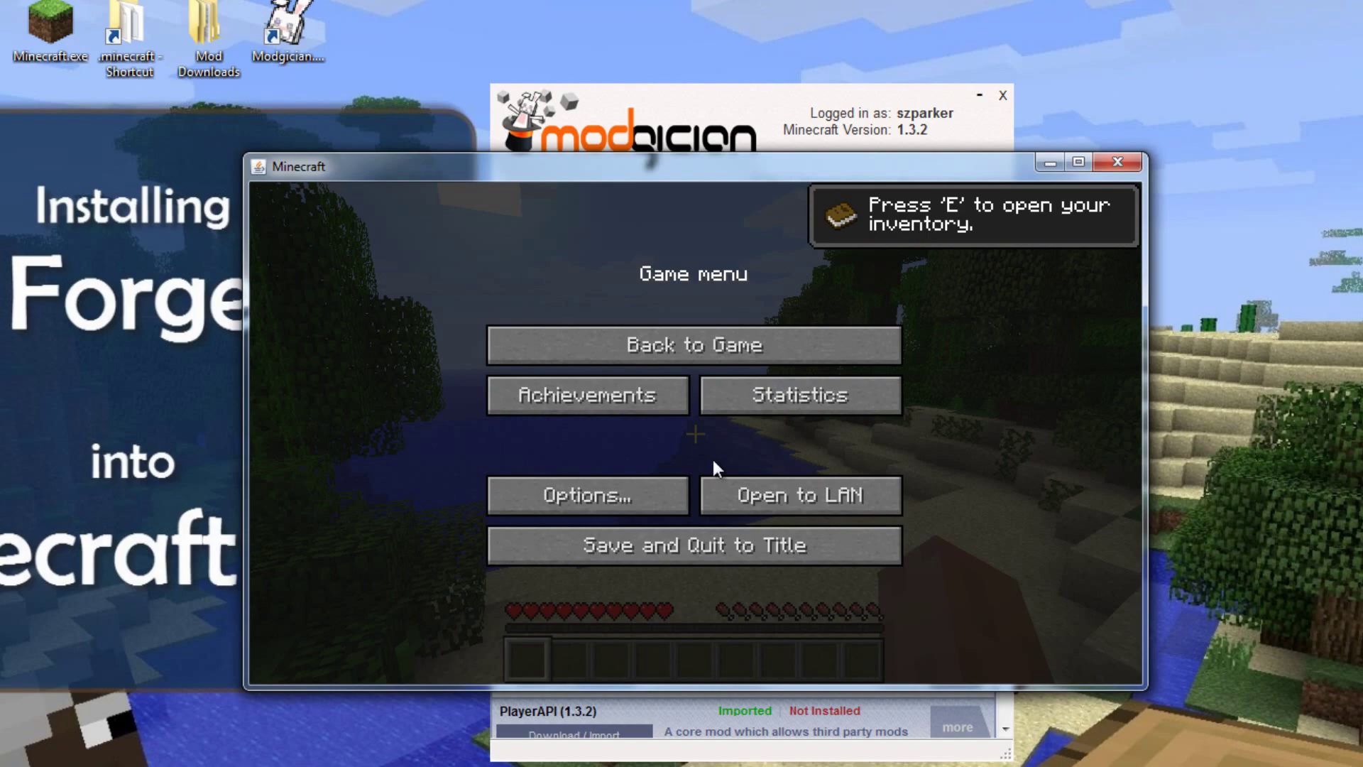
click(790, 537)
click(814, 610)
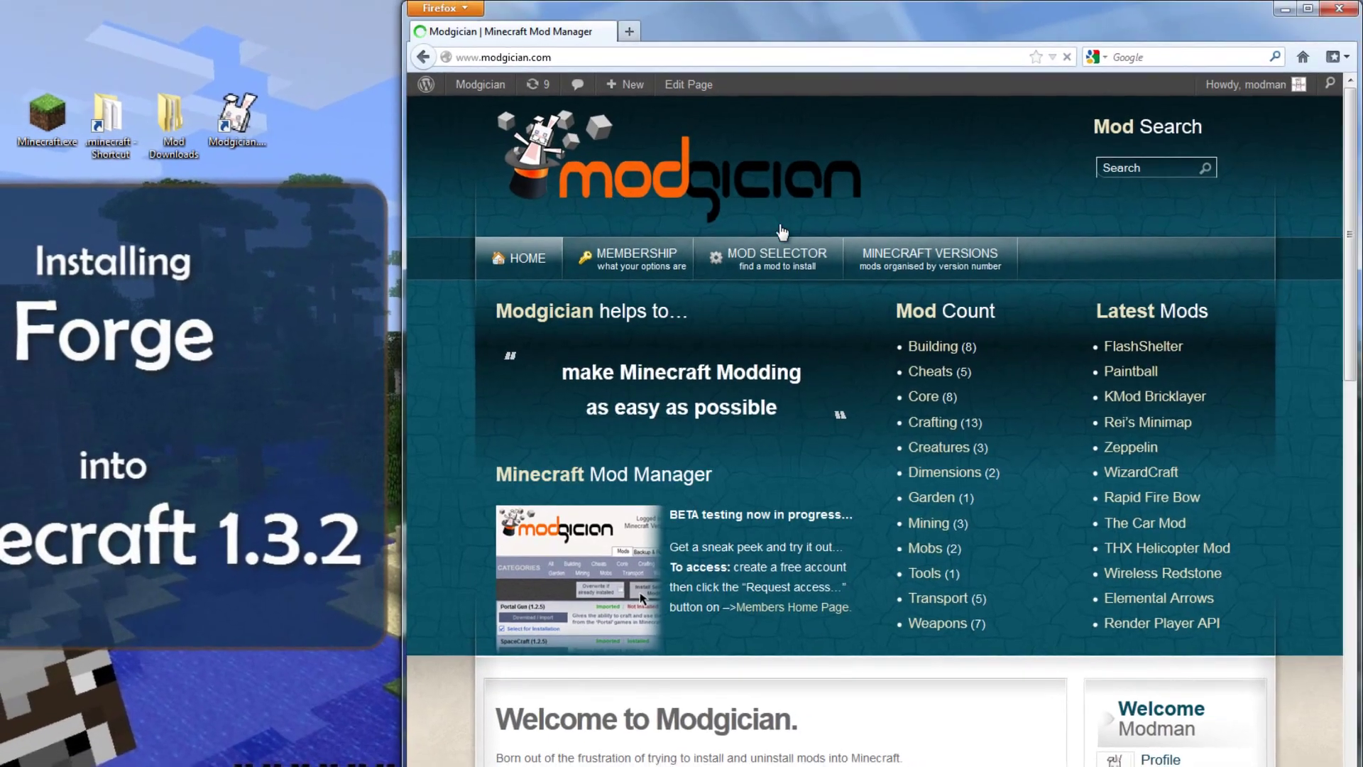
Step: Open the website's Core category and go to Forge's Download & Installation page
mouse_move(885, 302)
scroll(877, 427, down, 5)
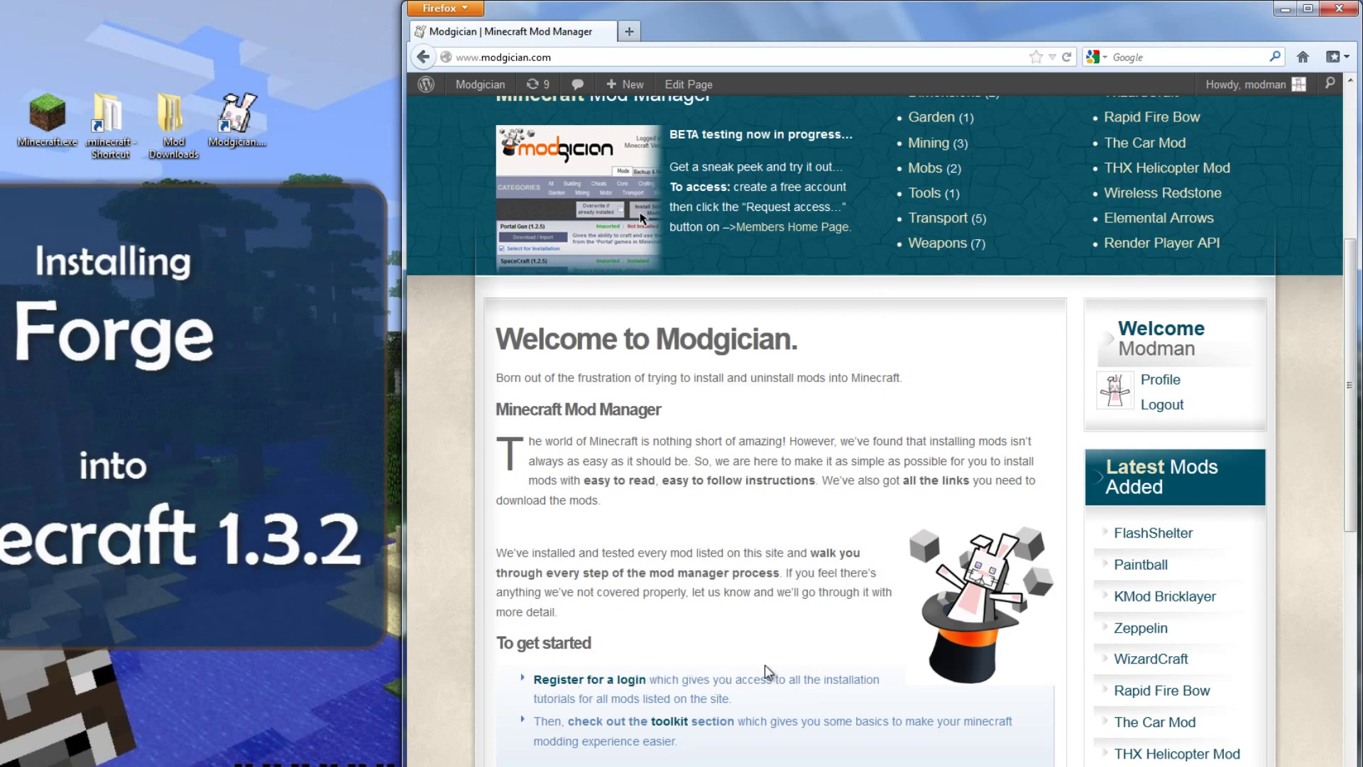
scroll(768, 671, up, 5)
mouse_move(774, 259)
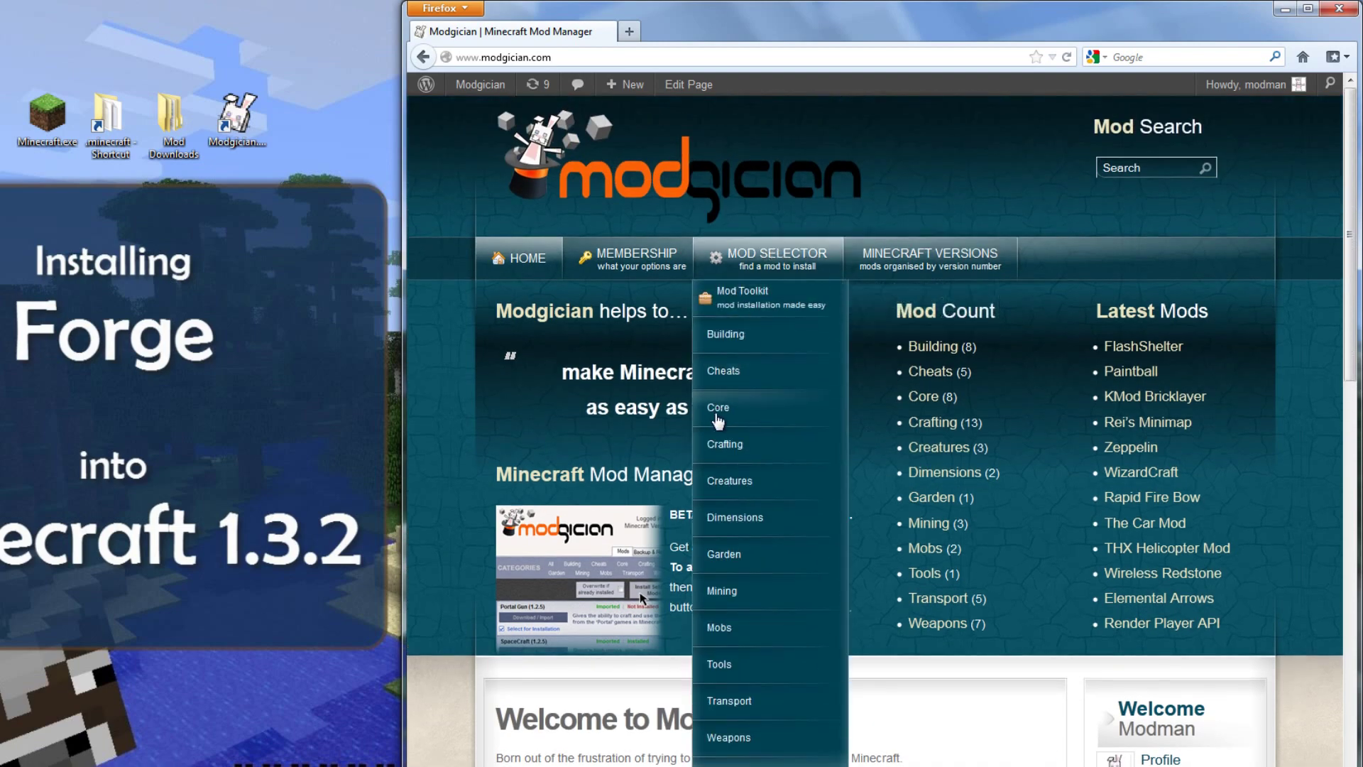
click(718, 409)
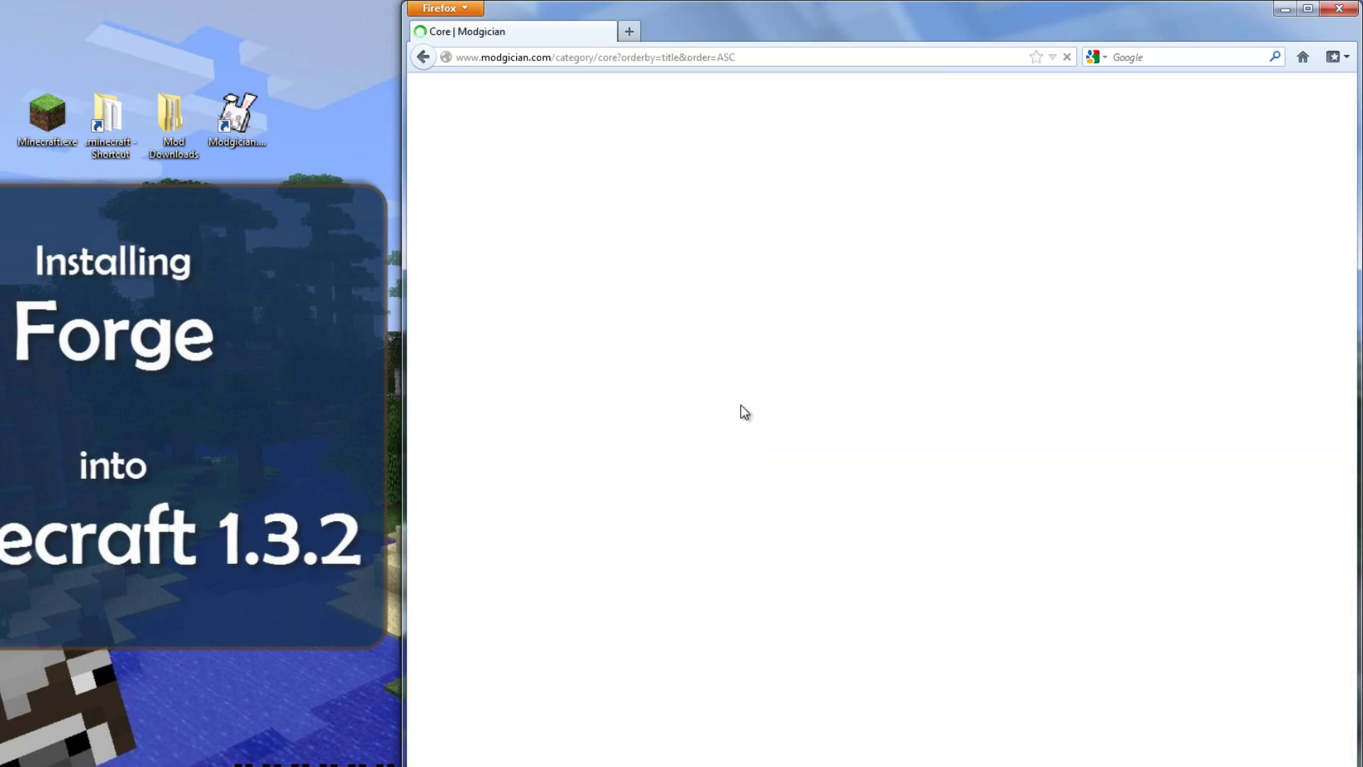
scroll(866, 444, down, 2)
scroll(869, 450, down, 2)
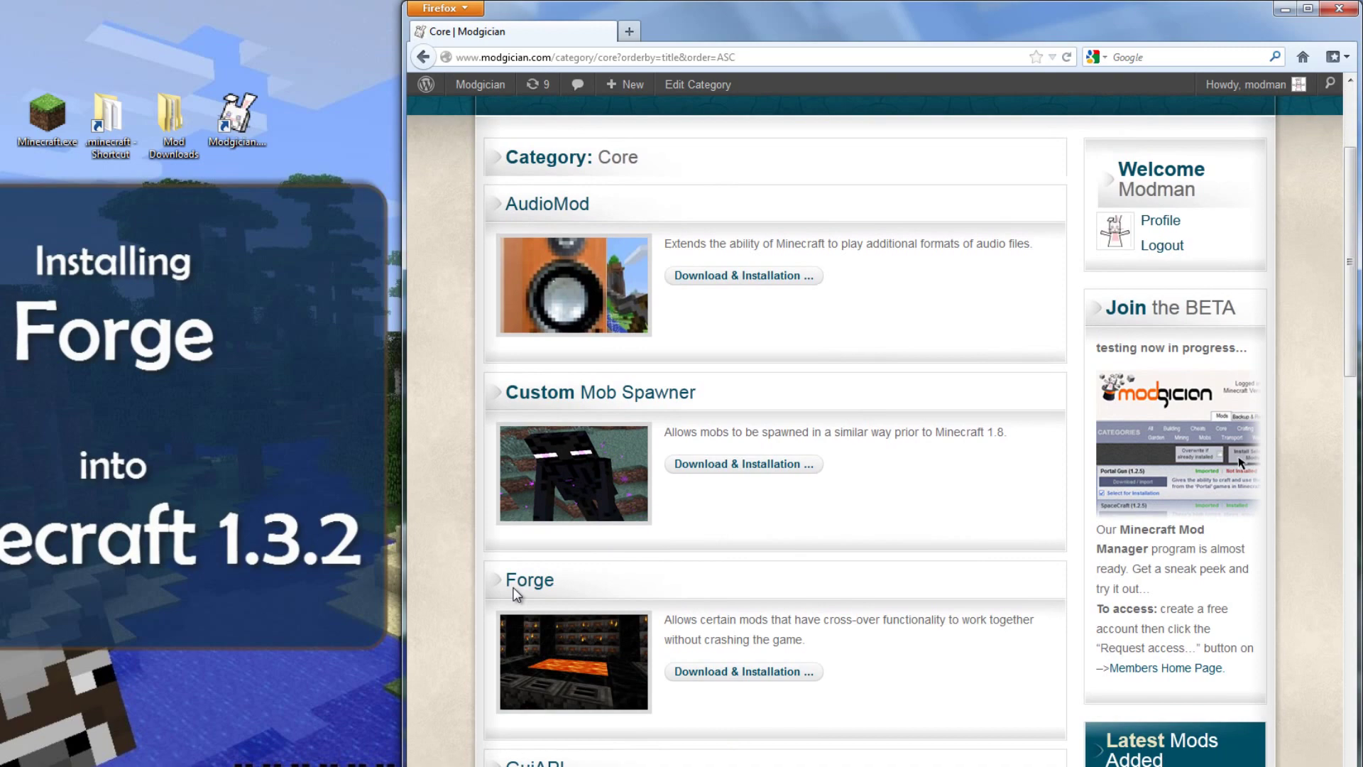
click(759, 669)
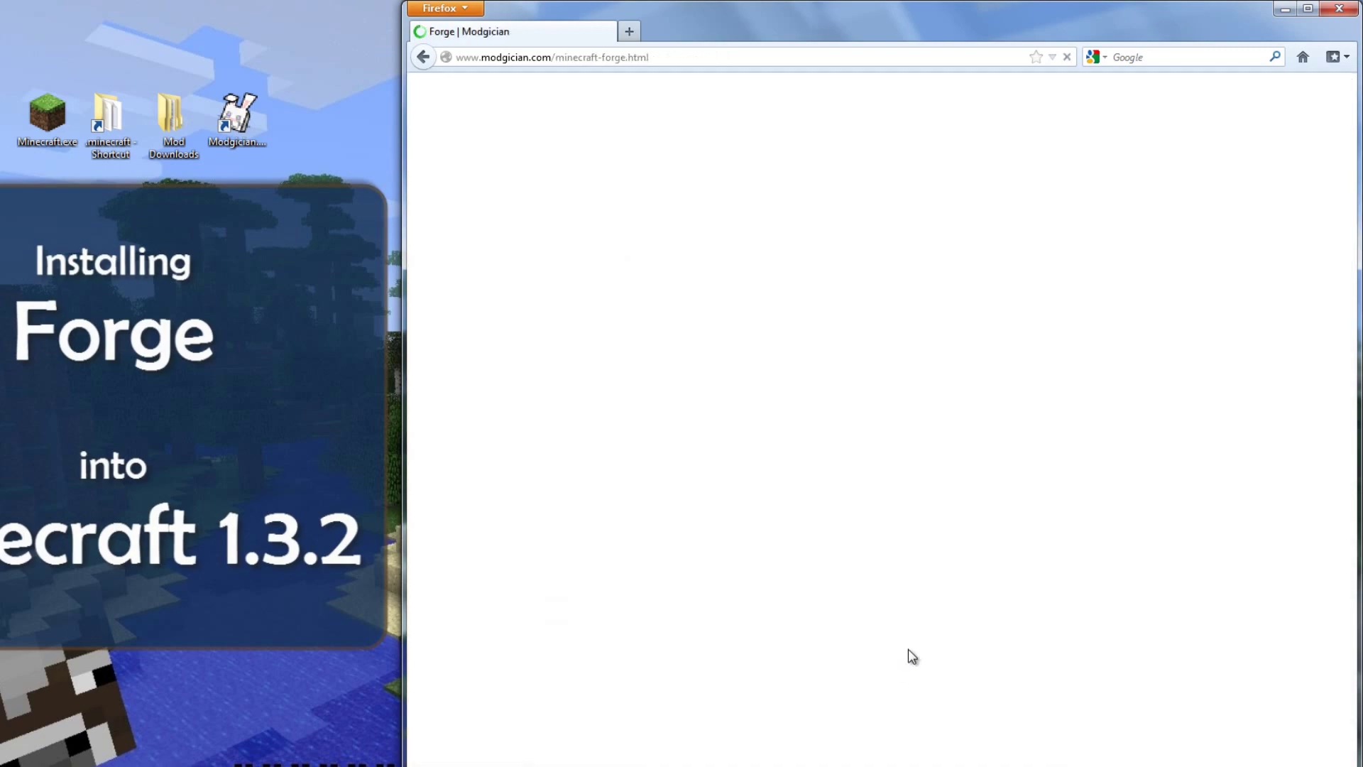
scroll(968, 535, down, 4)
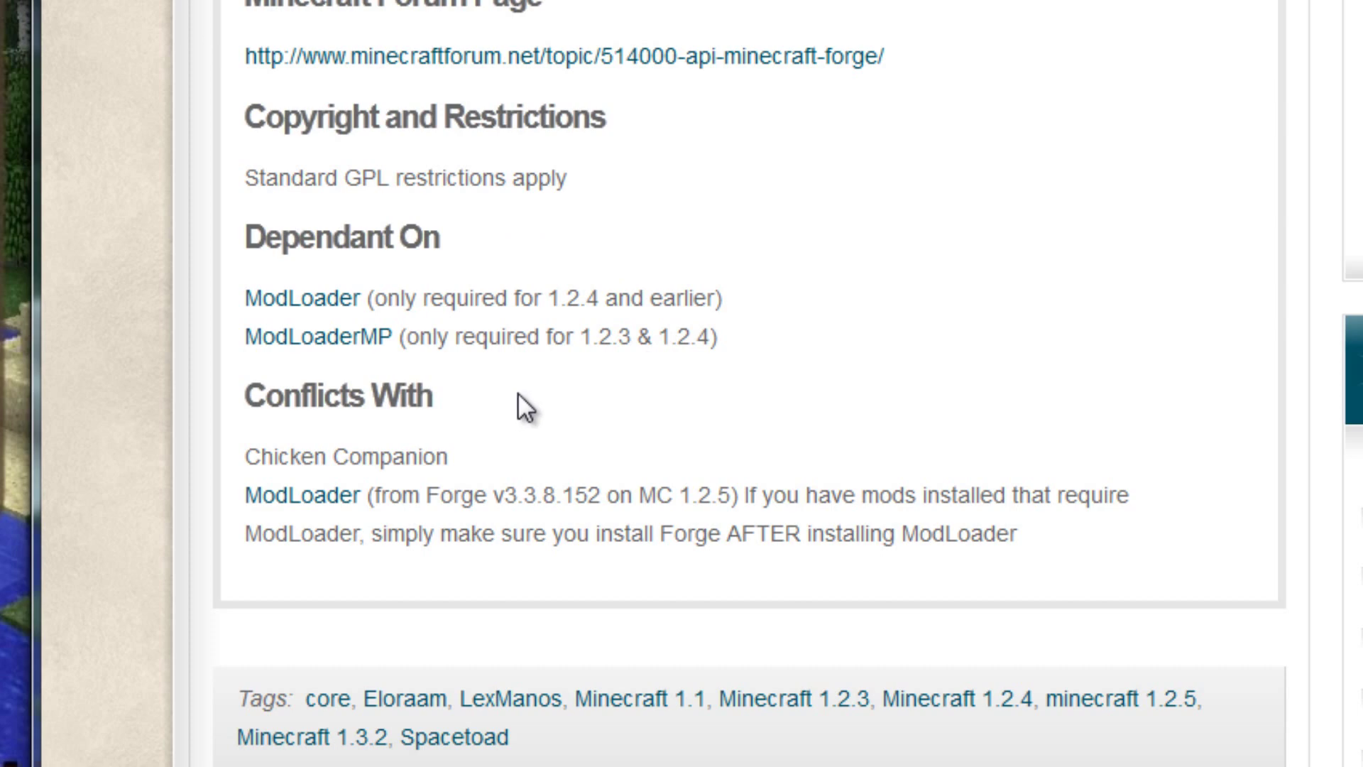
drag(554, 292, 723, 301)
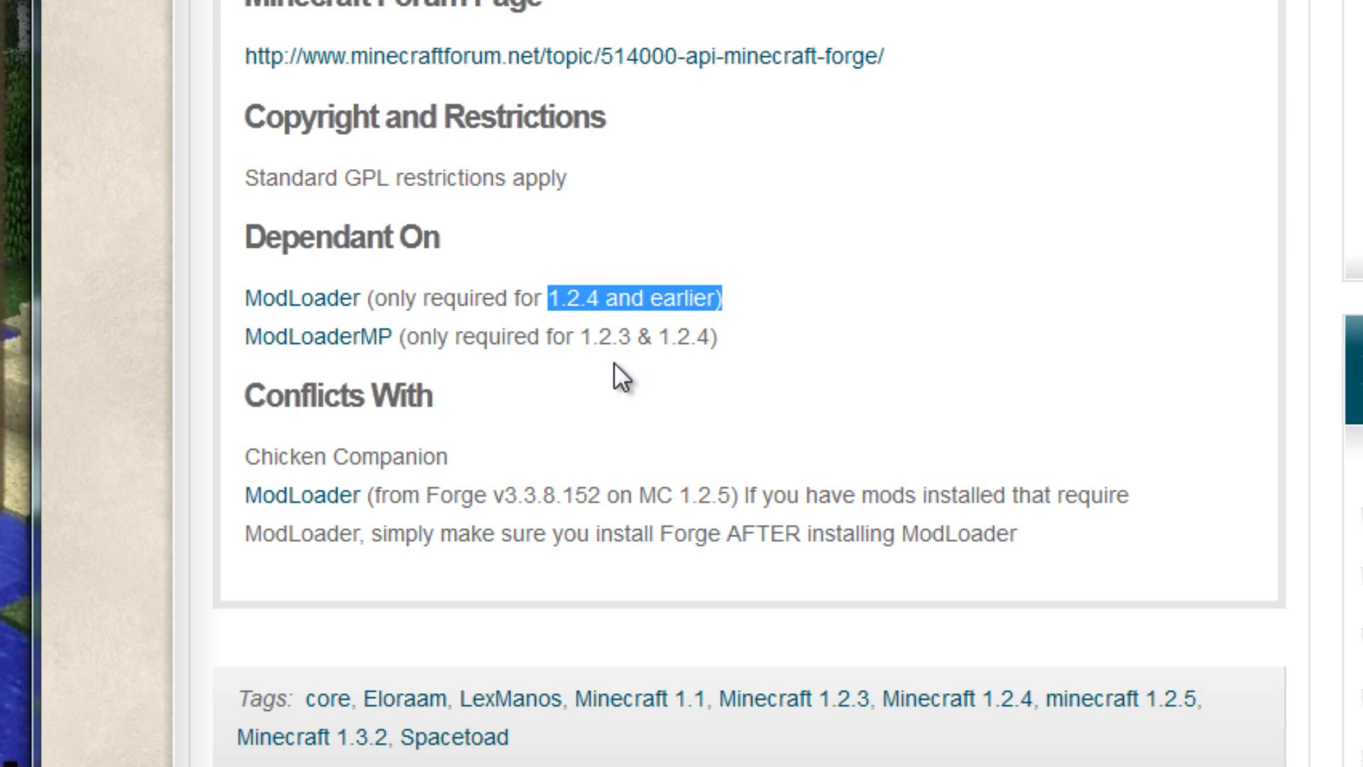
drag(577, 337, 717, 338)
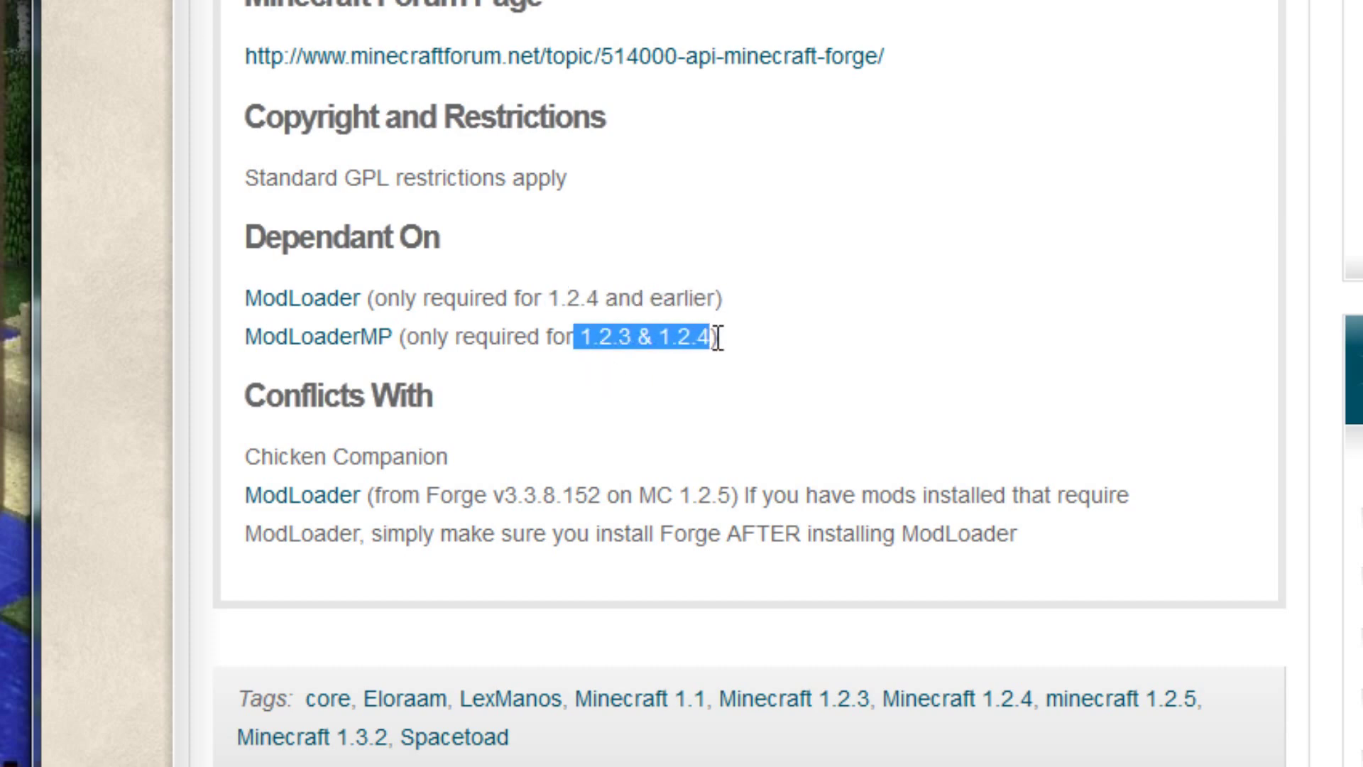
click(762, 339)
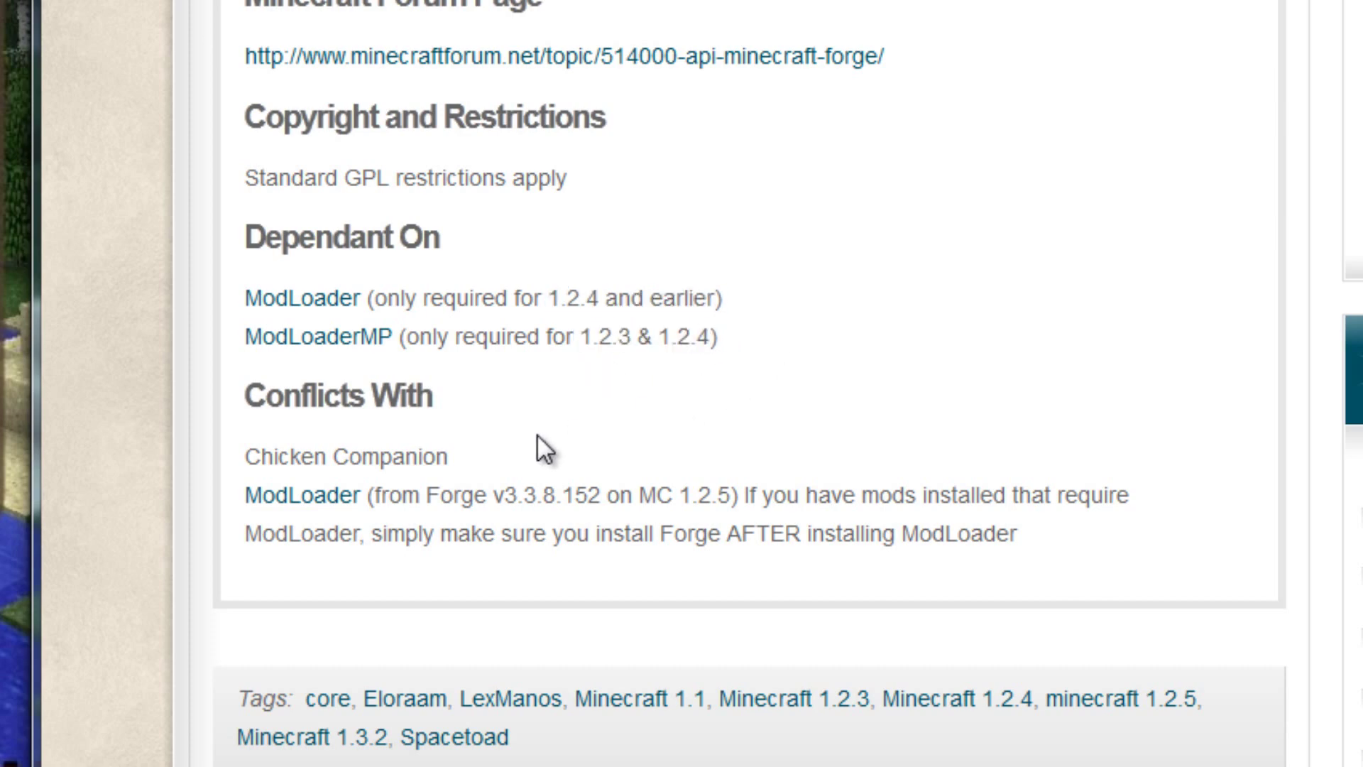
drag(368, 497, 241, 495)
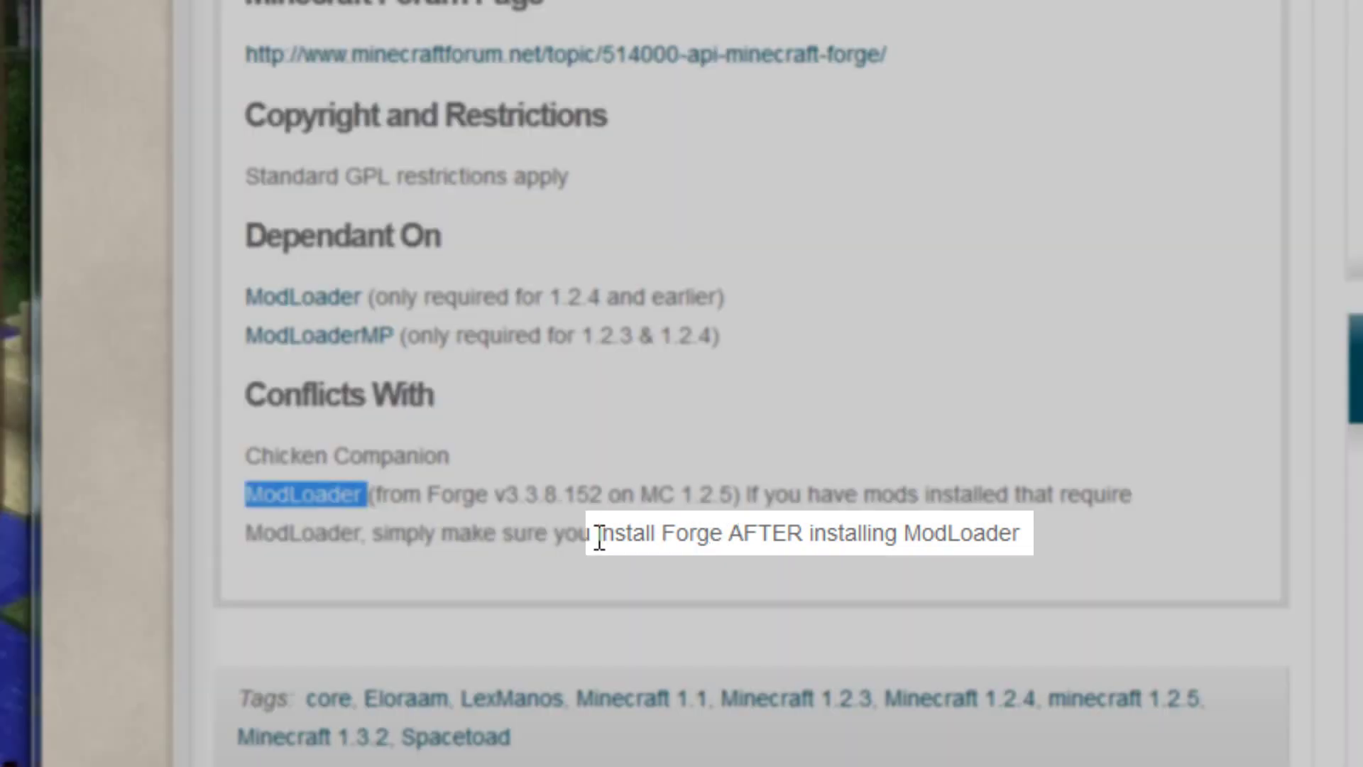
drag(596, 534, 1046, 550)
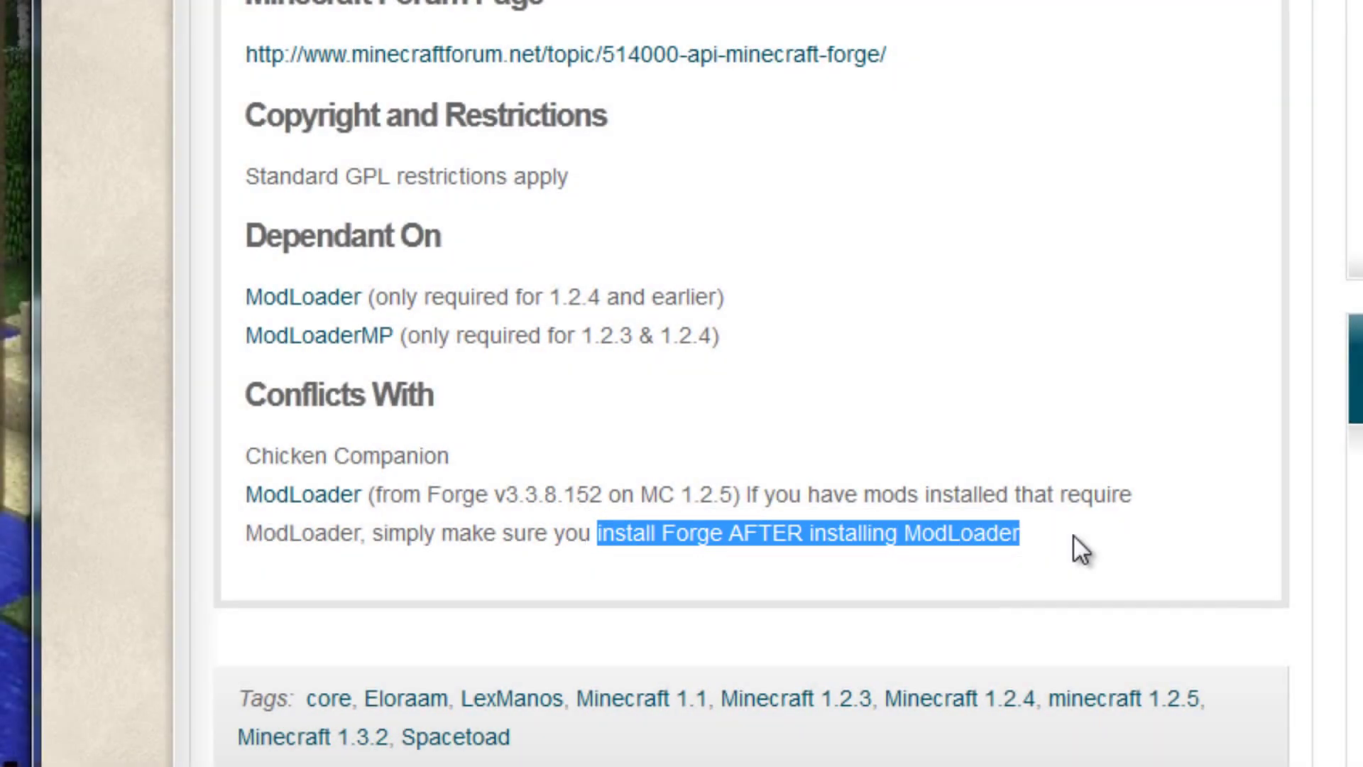
click(1074, 537)
scroll(1072, 540, up, 10)
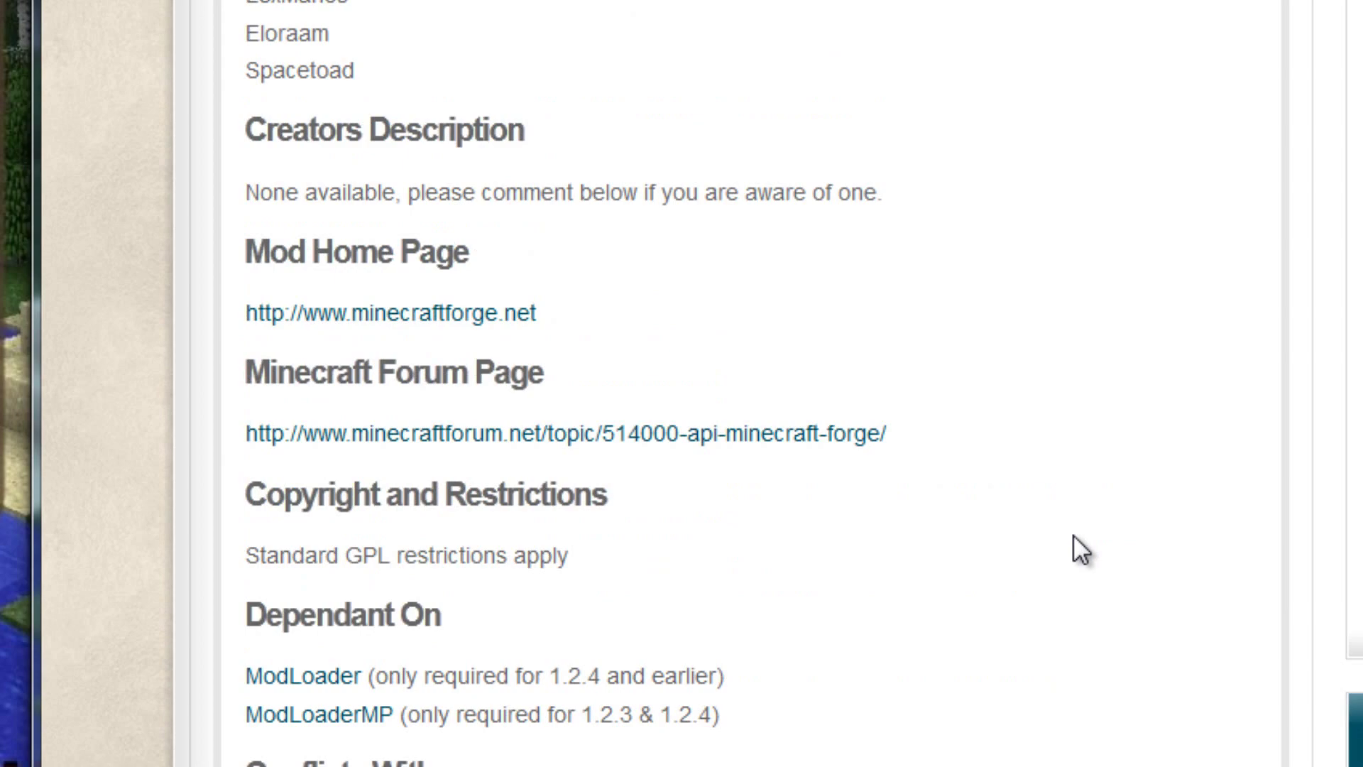
Step: Show Forge's Download and Installation instructions and highlight the version-matching warning
click(573, 206)
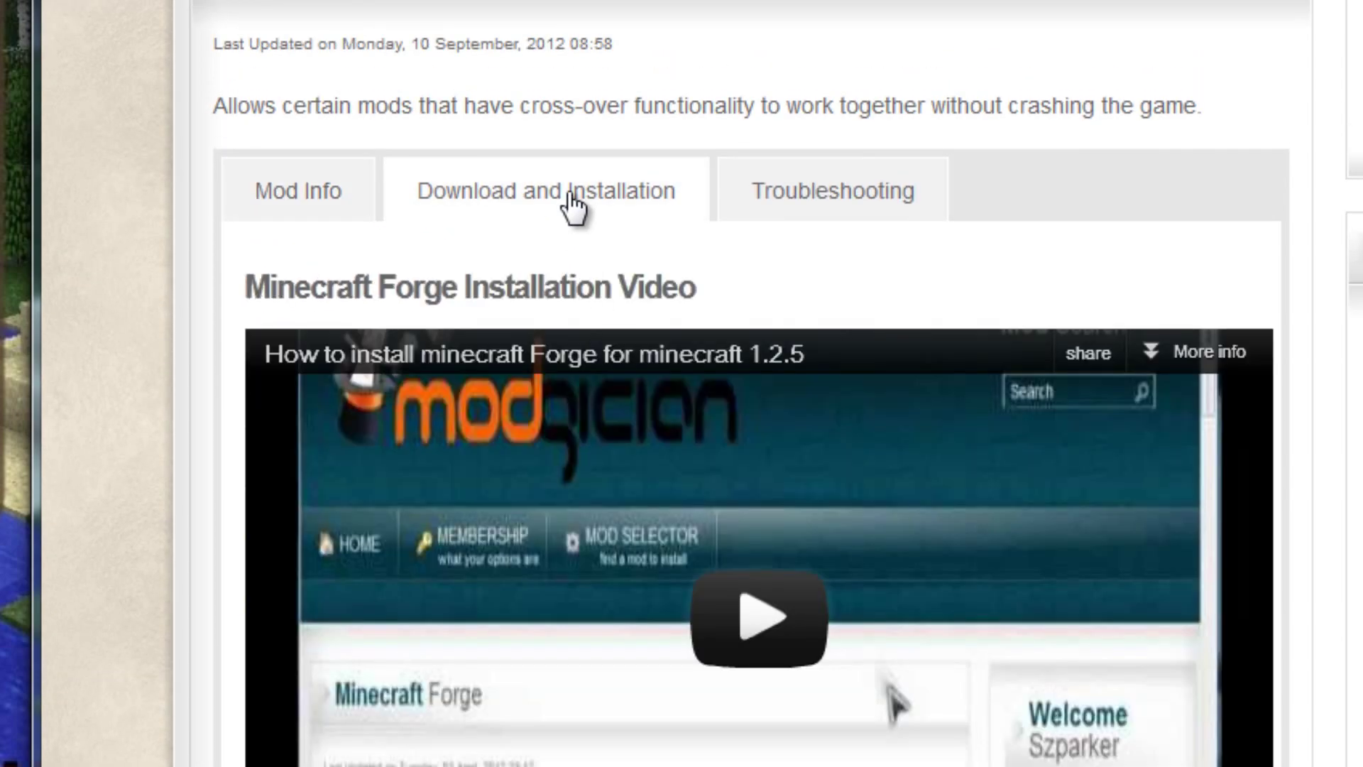
scroll(944, 263, down, 10)
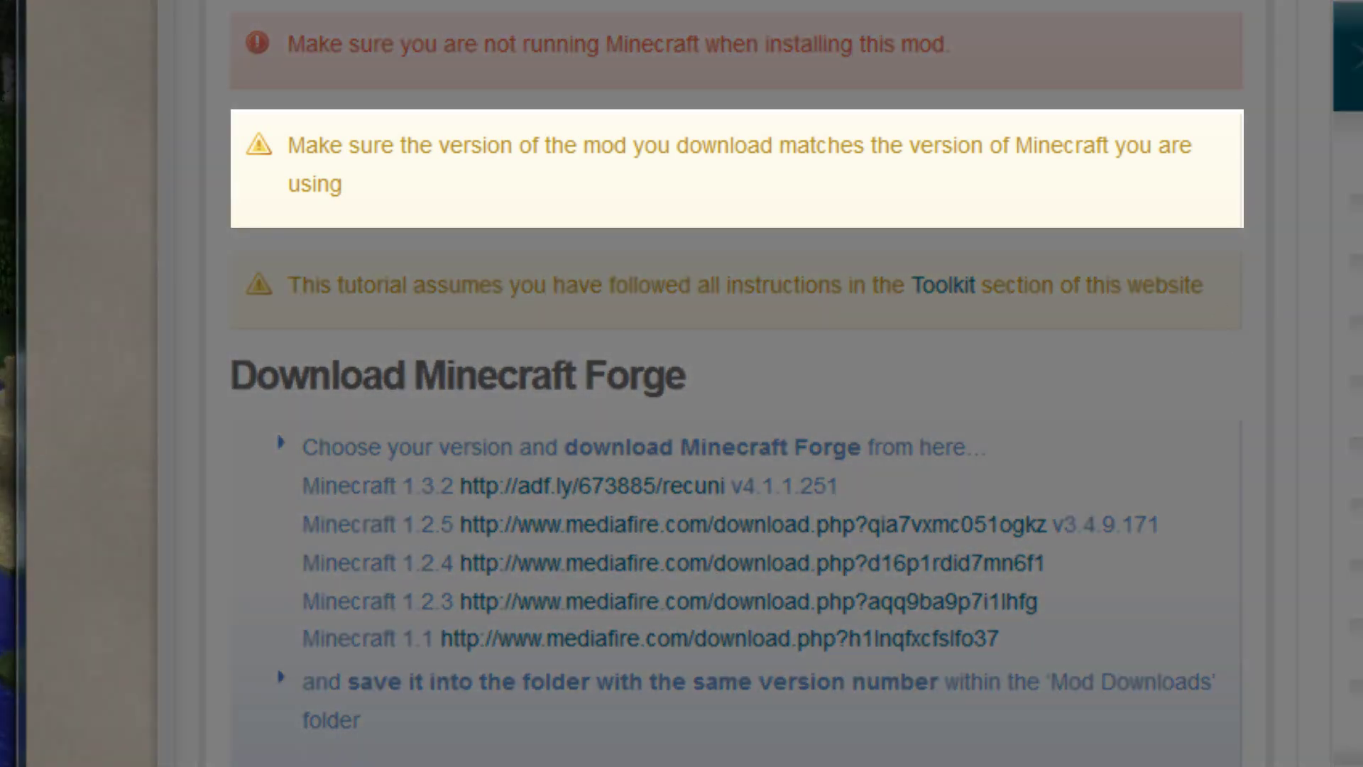
drag(934, 146, 1182, 152)
click(1221, 177)
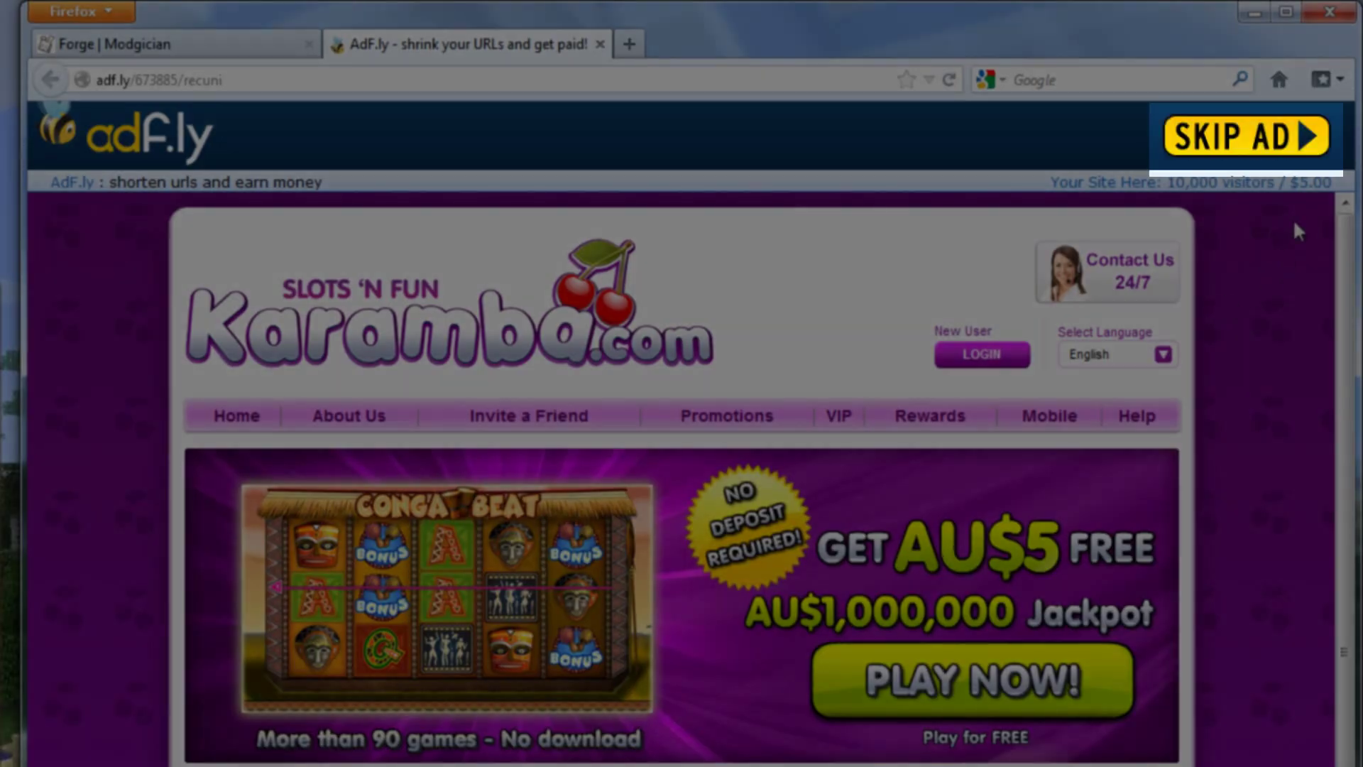
Step: Skip the ad, save the Forge zip into Mod Downloads\1.3.2, and close the adf.ly tab
click(1322, 136)
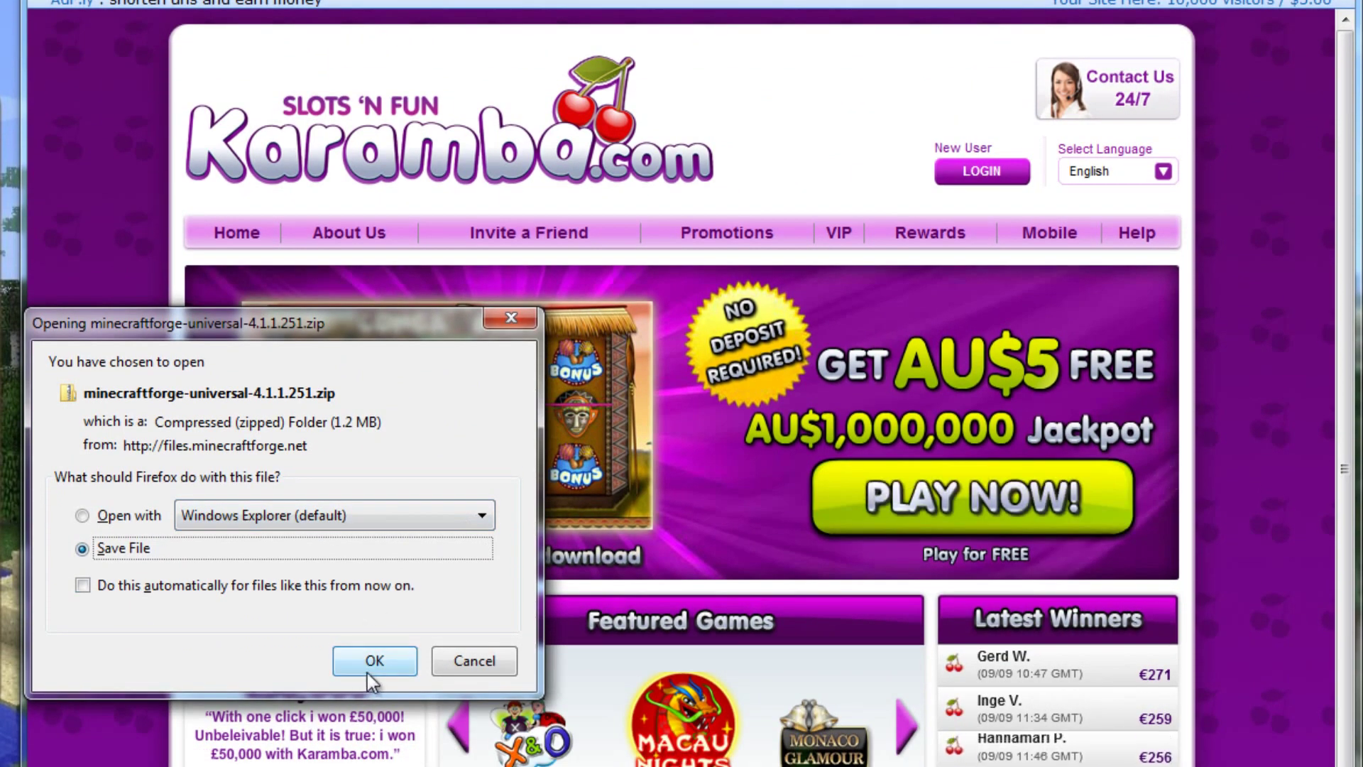
click(374, 662)
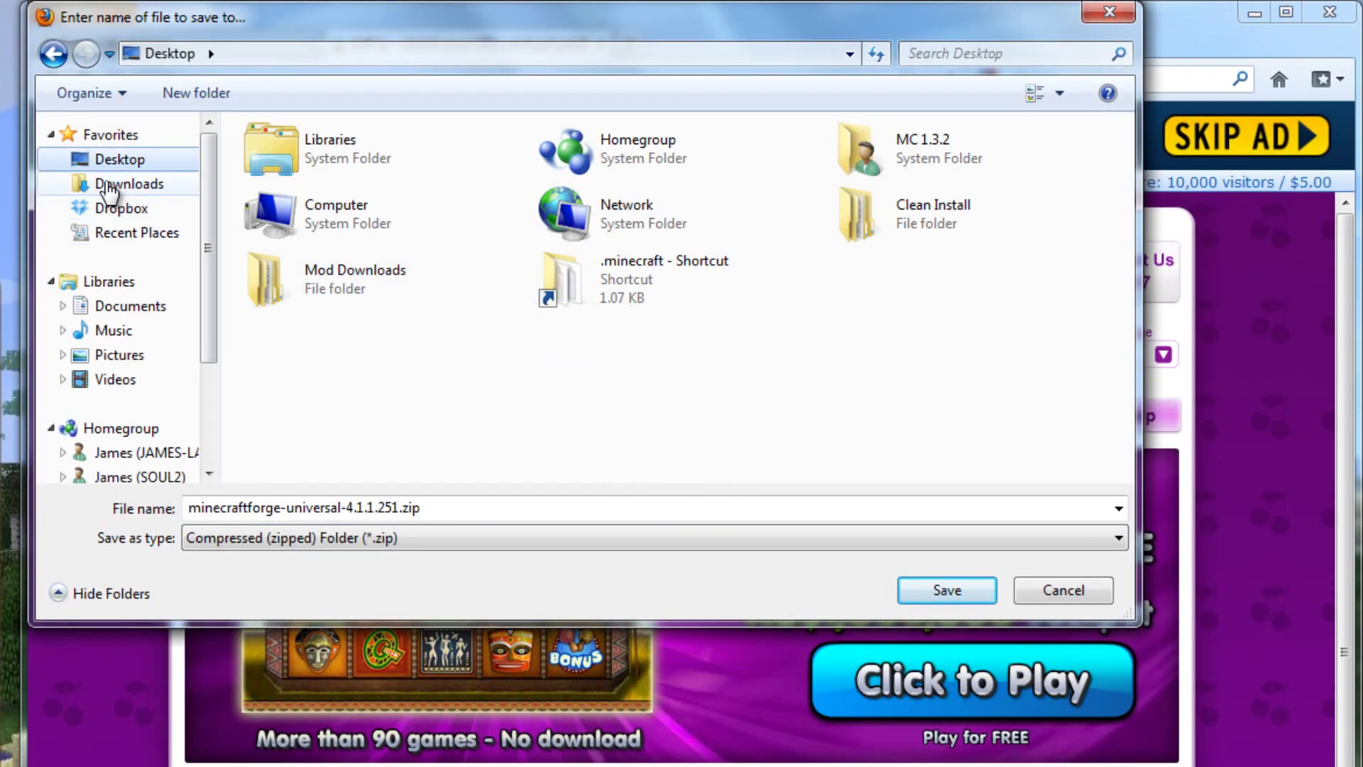
double_click(370, 276)
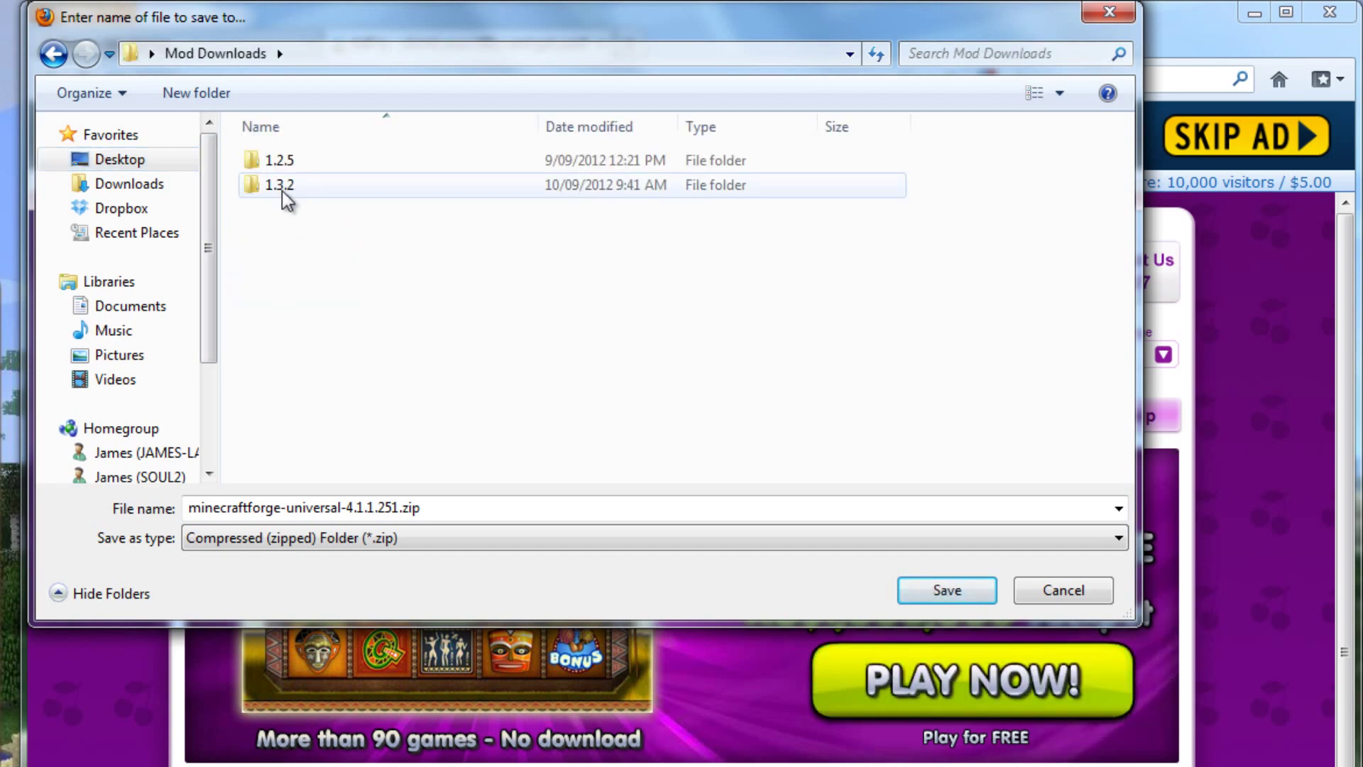
double_click(282, 186)
scroll(502, 305, down, 1)
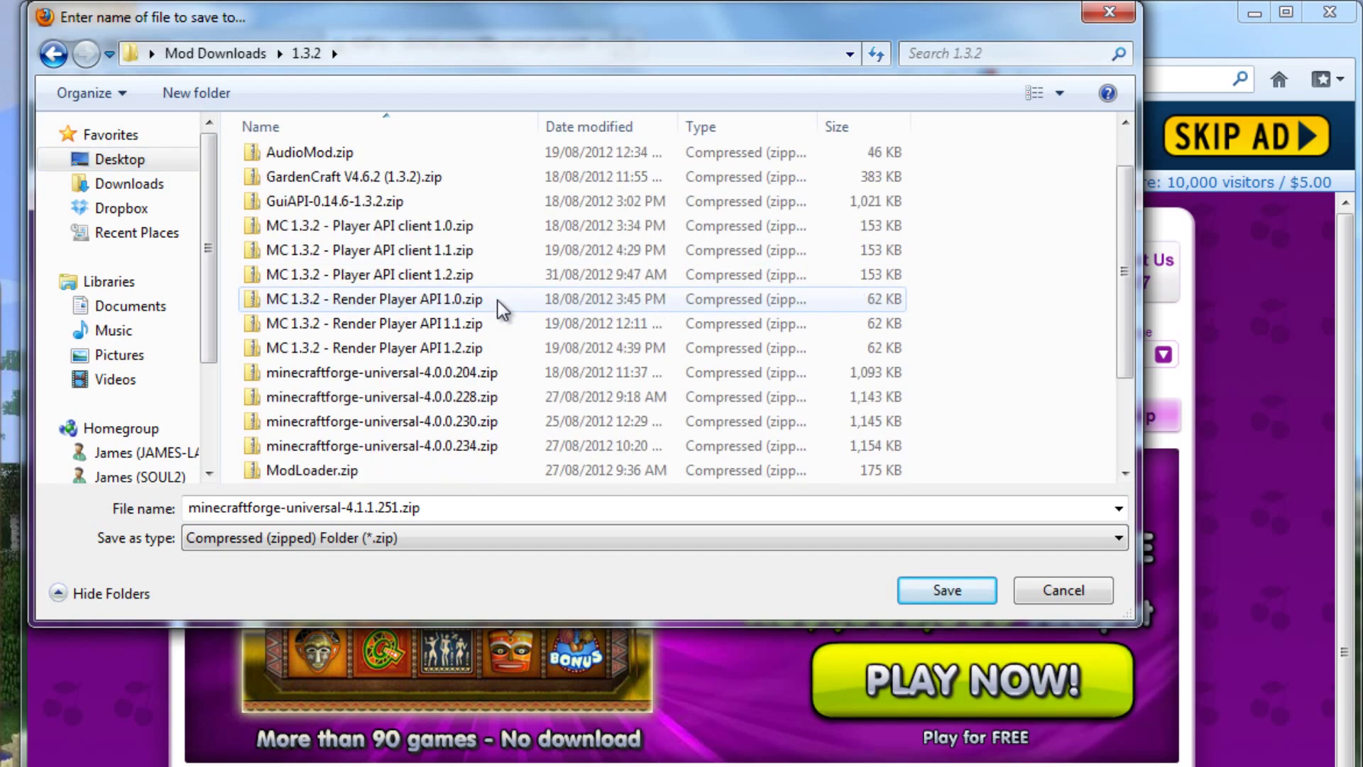
click(945, 590)
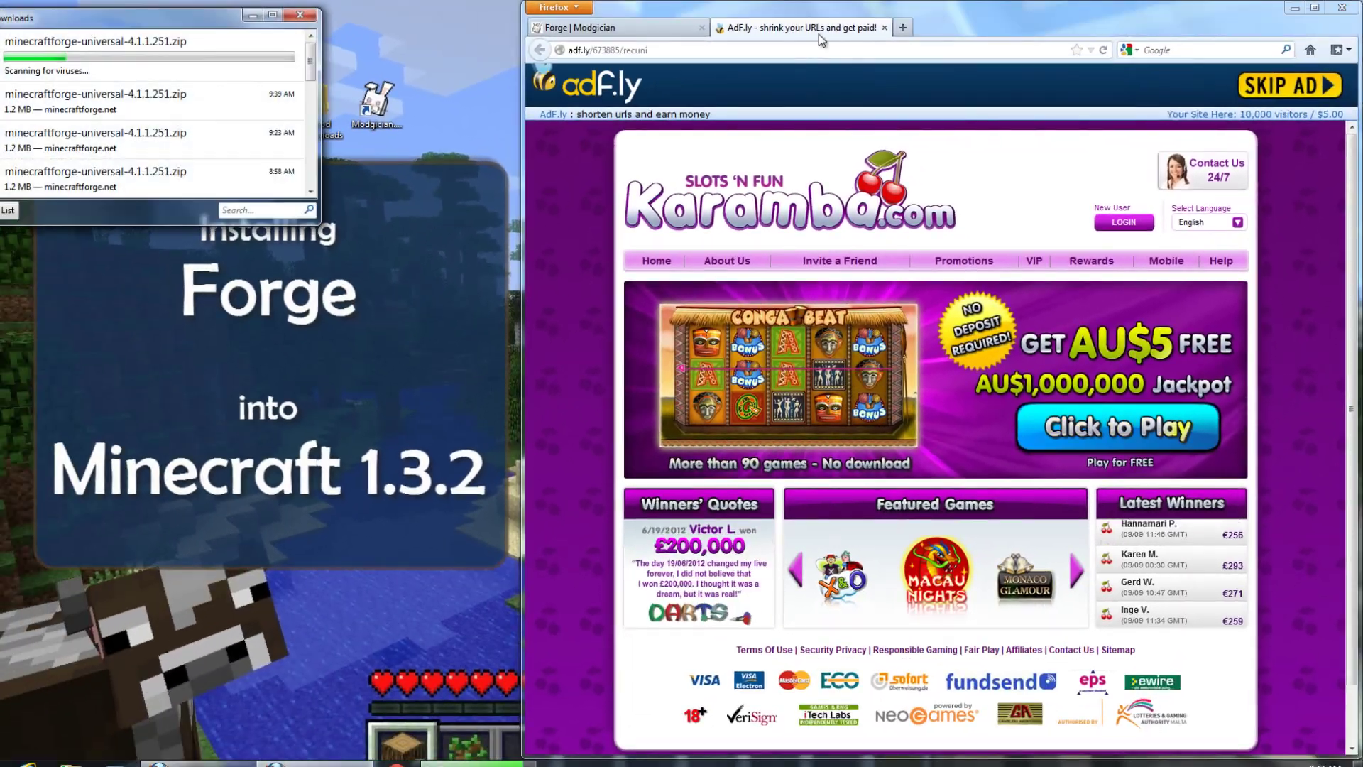
middle_click(497, 50)
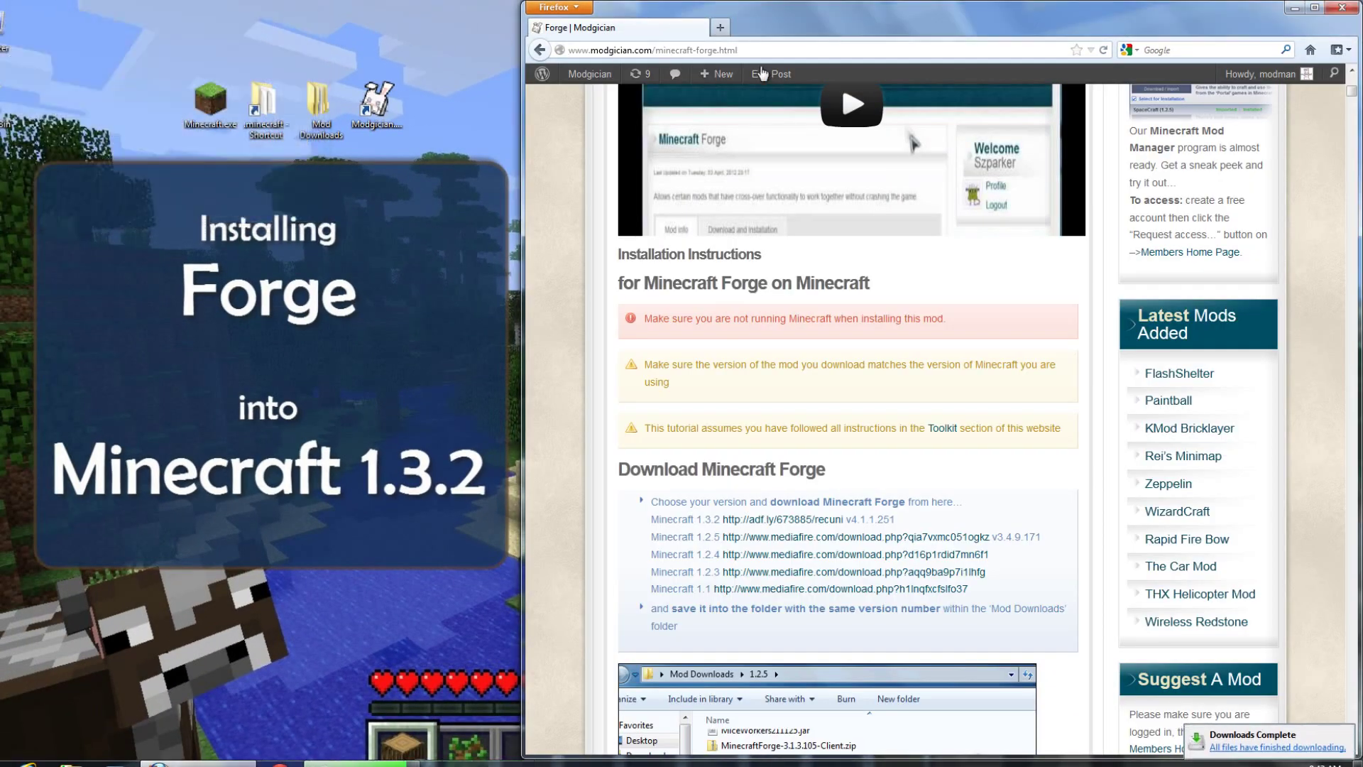
Step: Minimize Firefox and open minecraftforge-universal-4.1.1.251.zip from Mod Downloads\1.3.2 in 7-Zip
click(1296, 9)
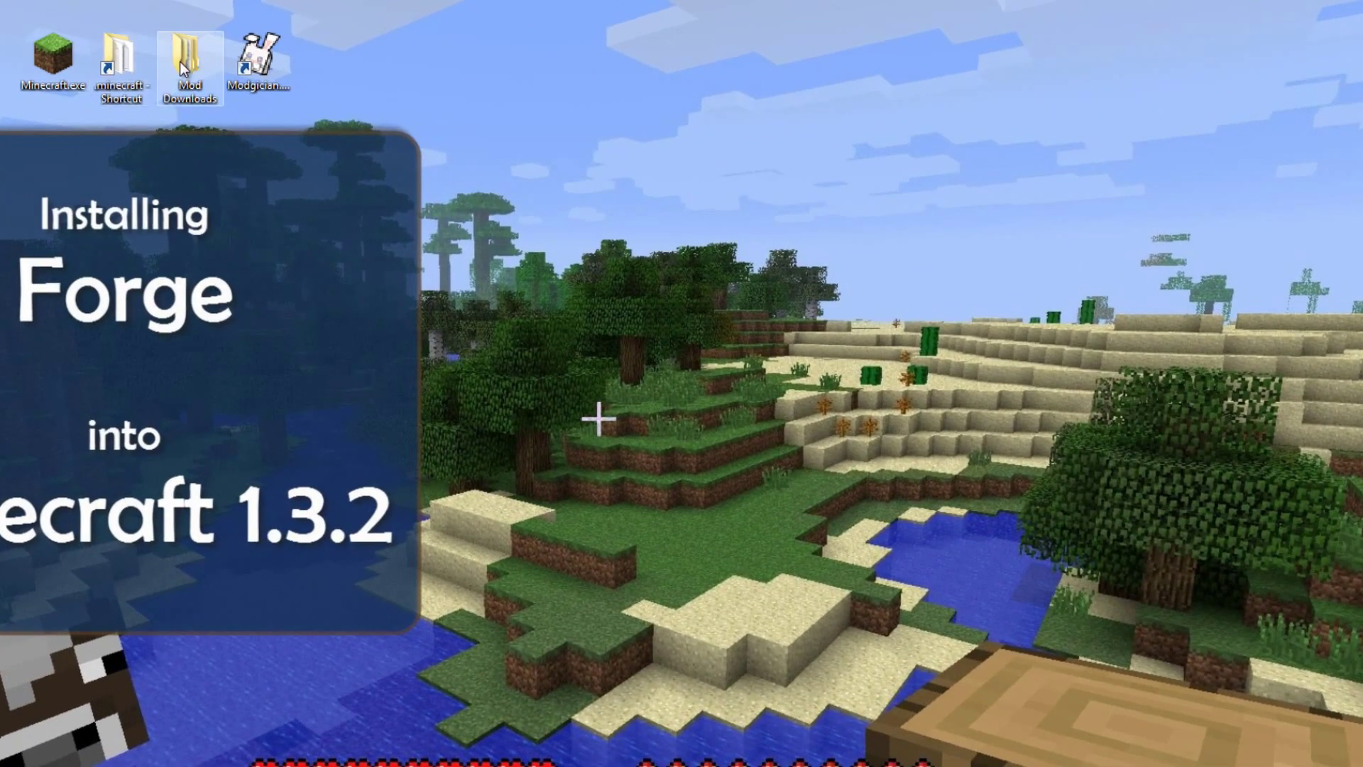
double_click(180, 61)
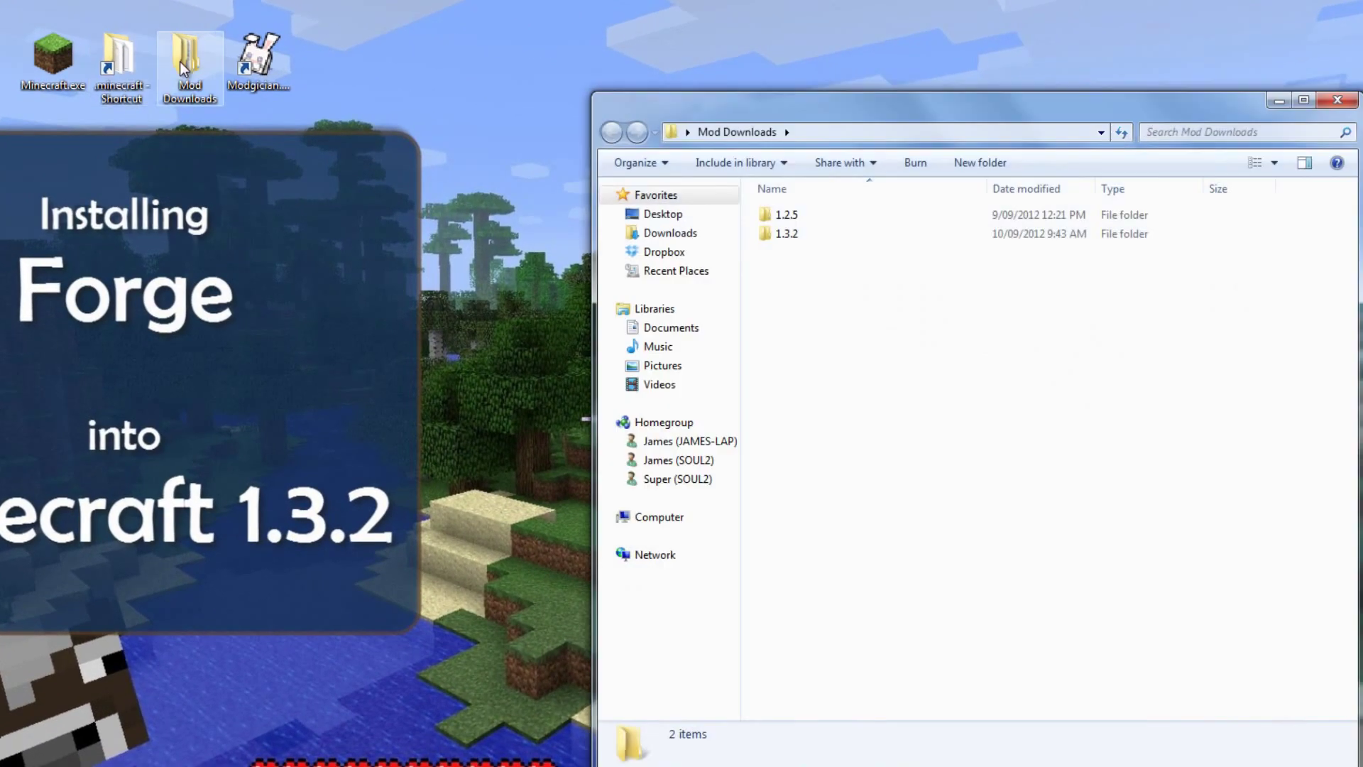
double_click(800, 233)
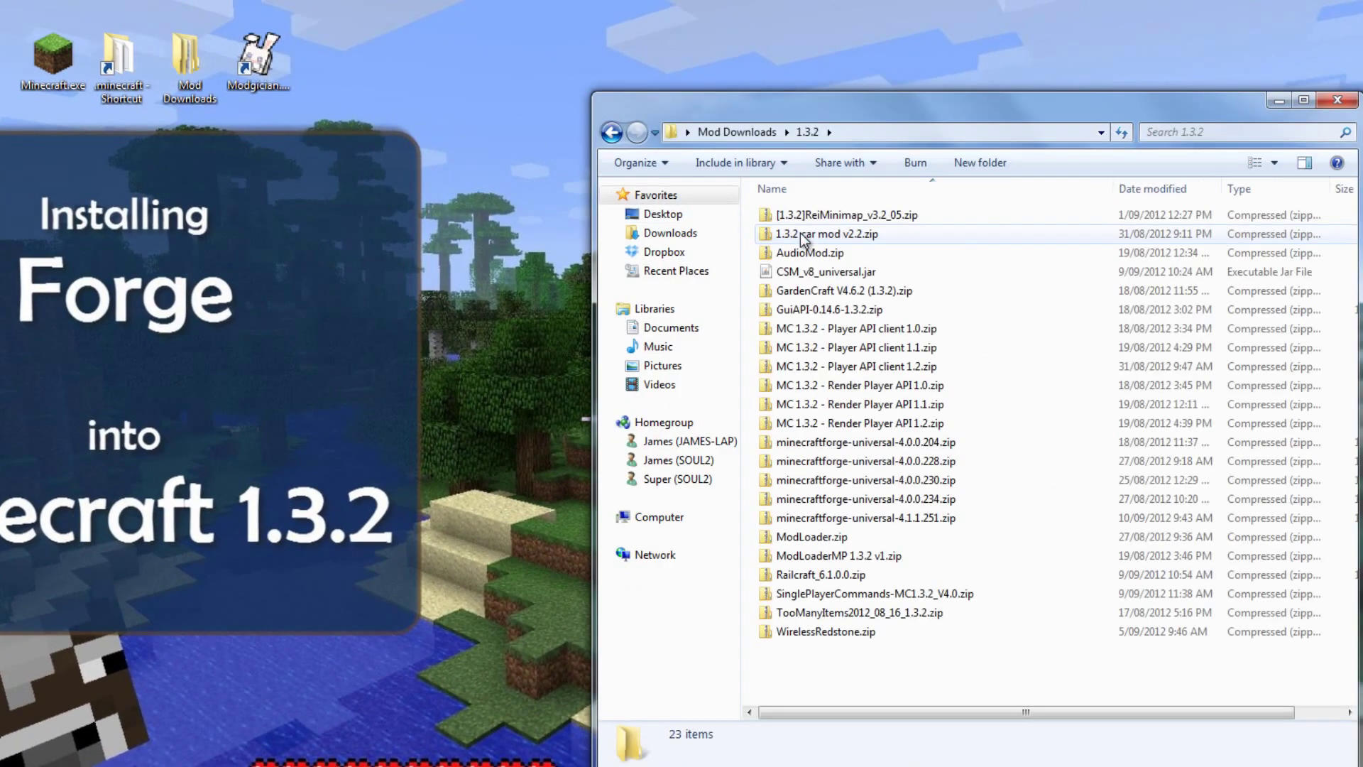
click(880, 526)
right_click(972, 519)
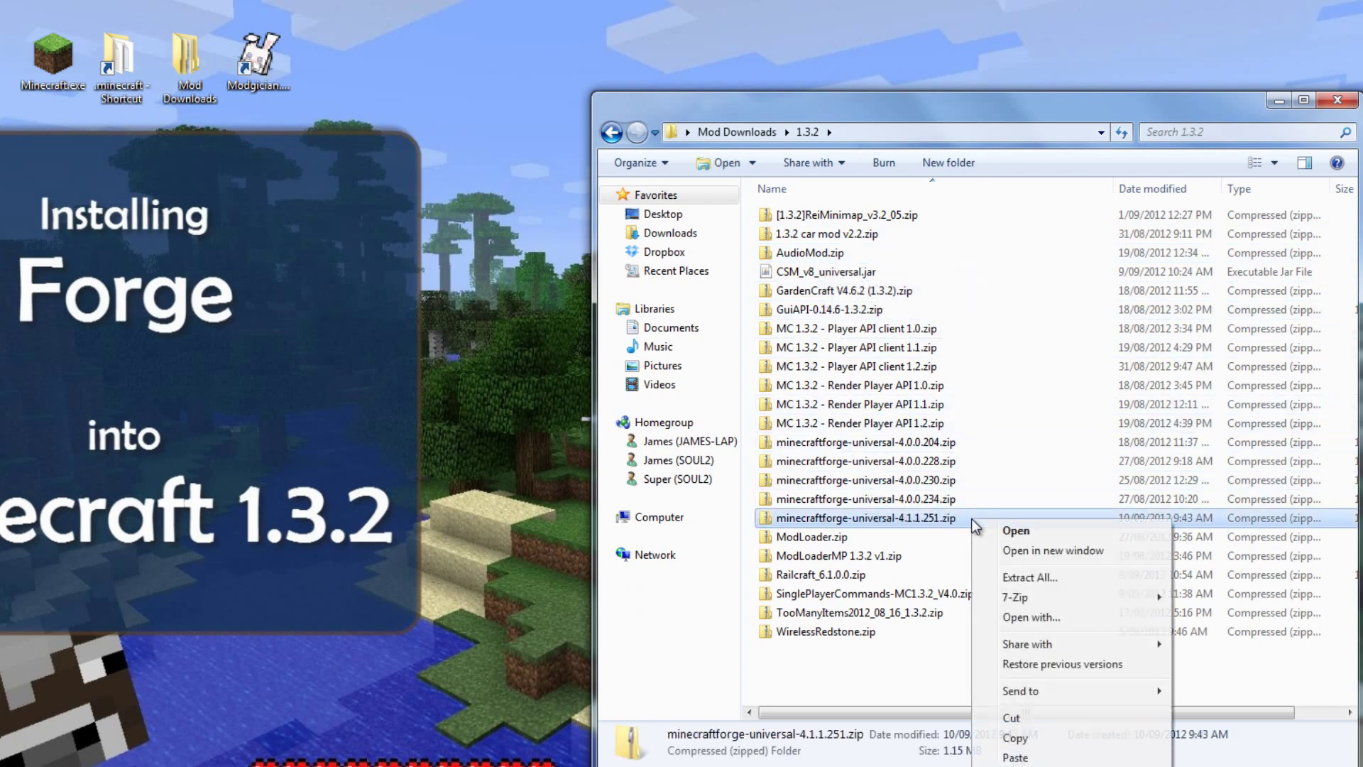
mouse_move(1028, 595)
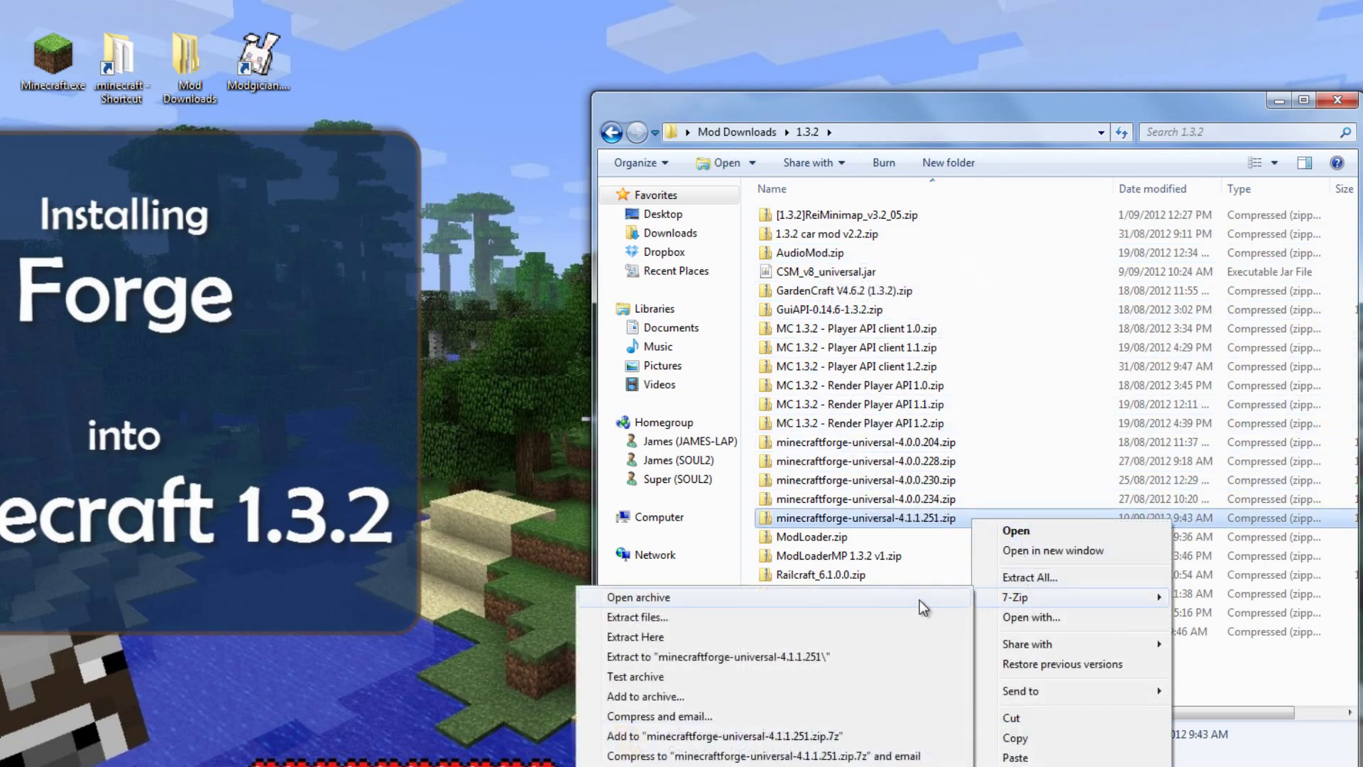
click(919, 599)
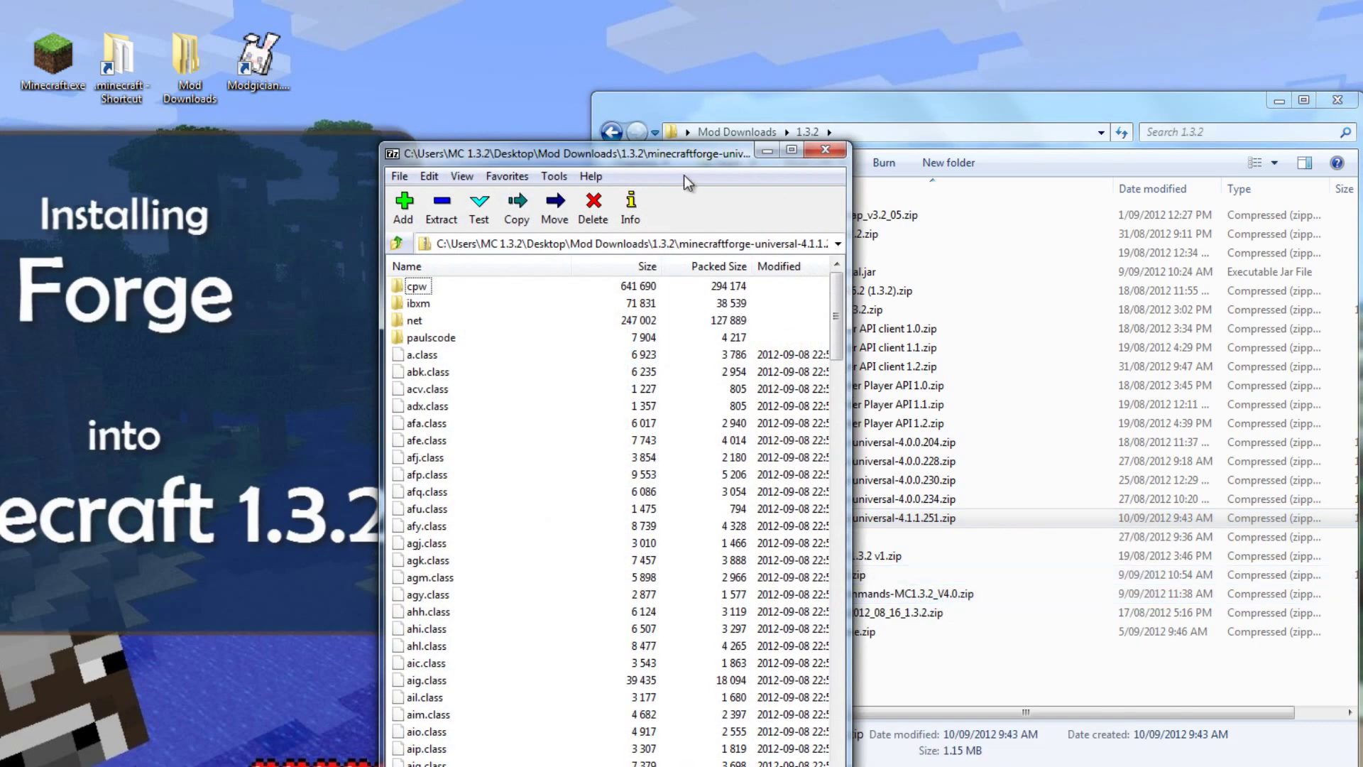
drag(666, 157, 1075, 110)
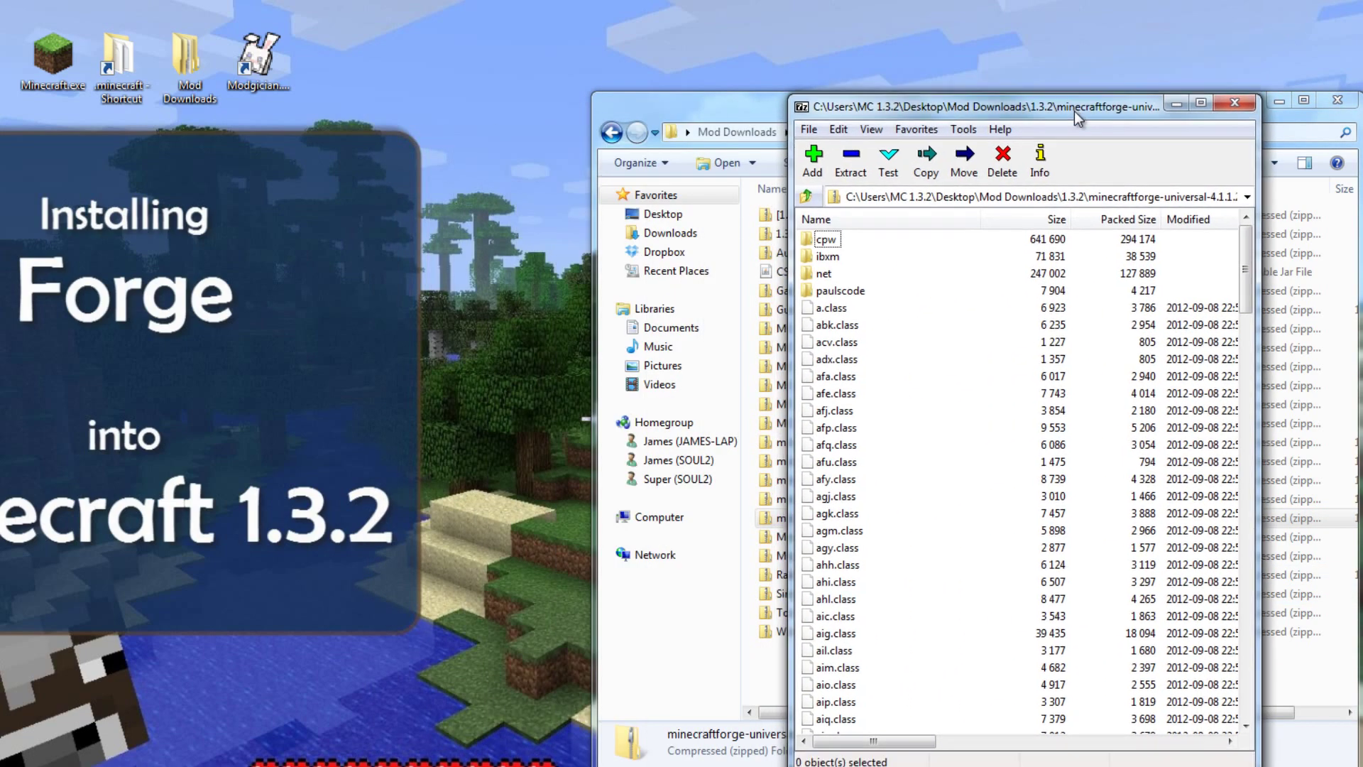
Step: Close Mod Downloads, go to .minecraft\bin, and open minecraft.jar as a 7-Zip archive
click(1338, 100)
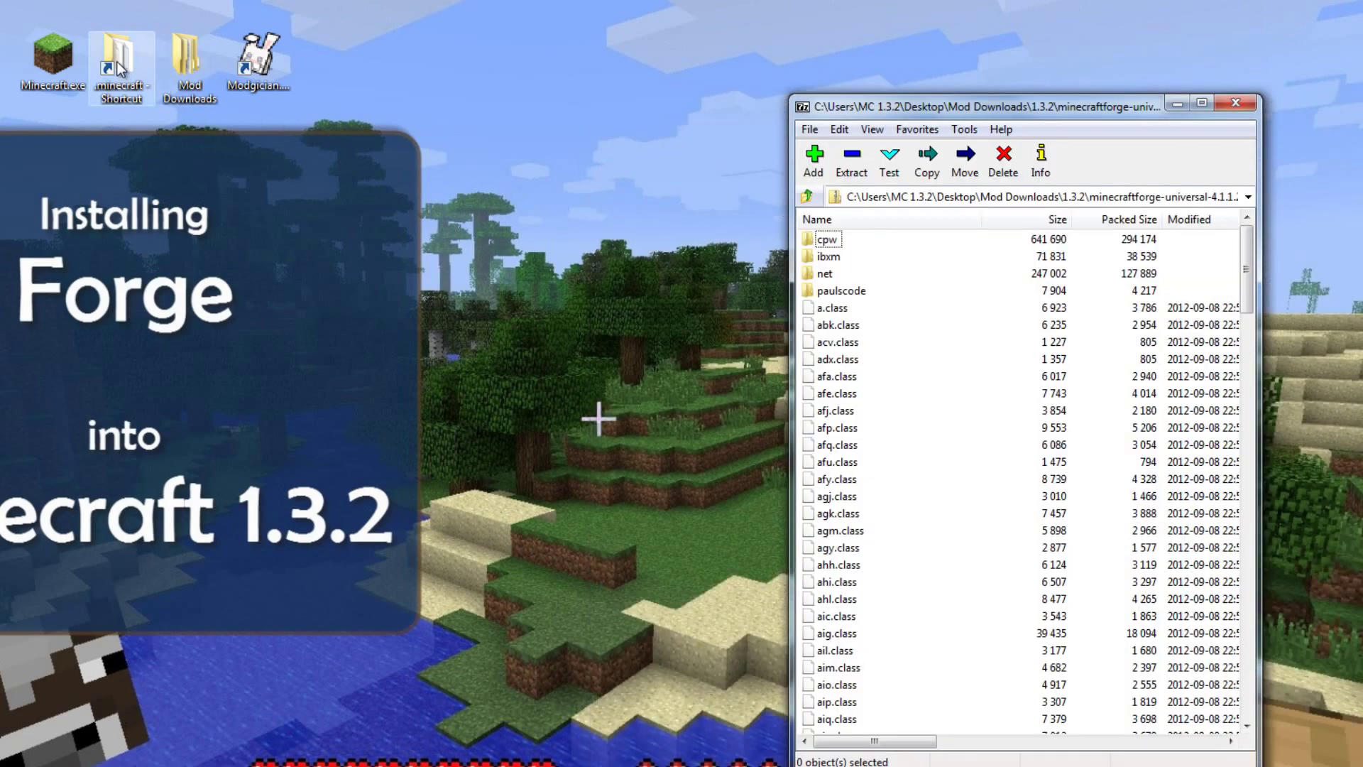
double_click(118, 65)
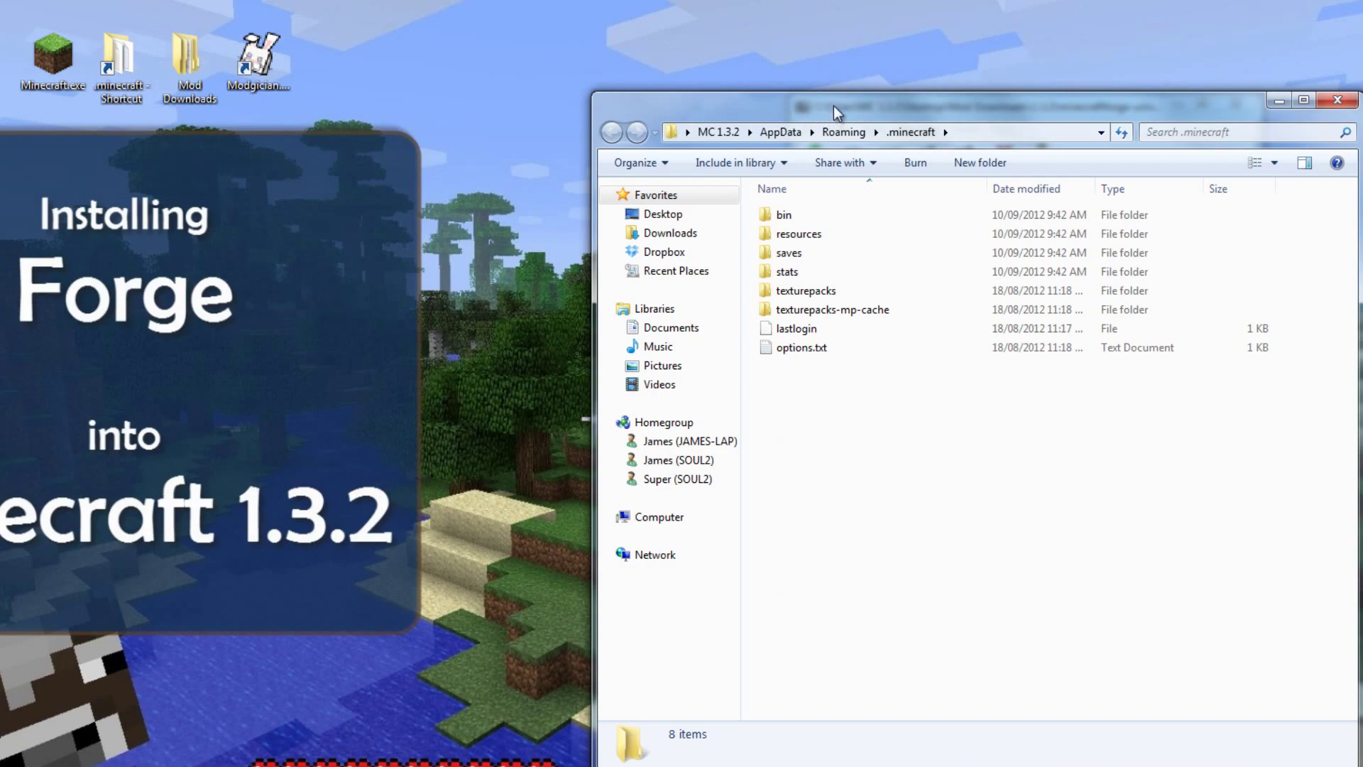
drag(833, 105, 331, 113)
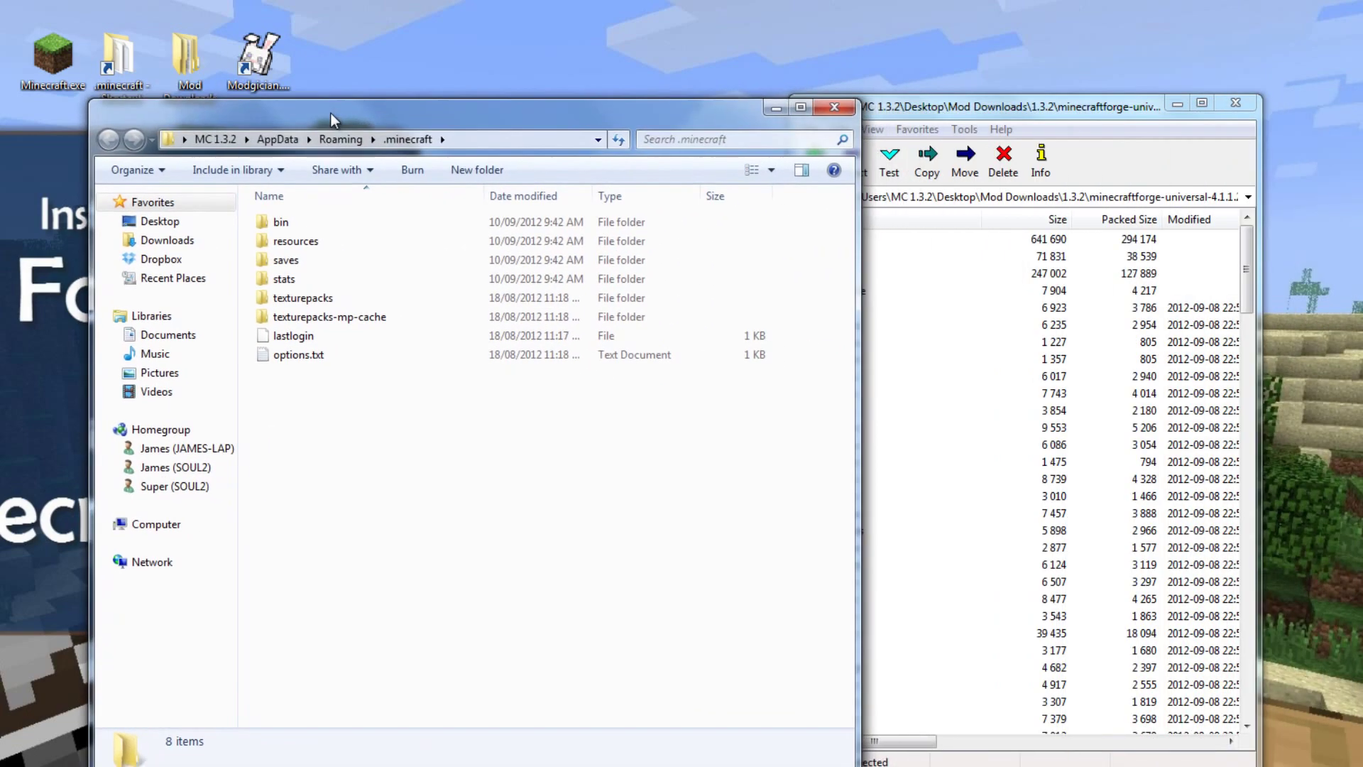
double_click(284, 223)
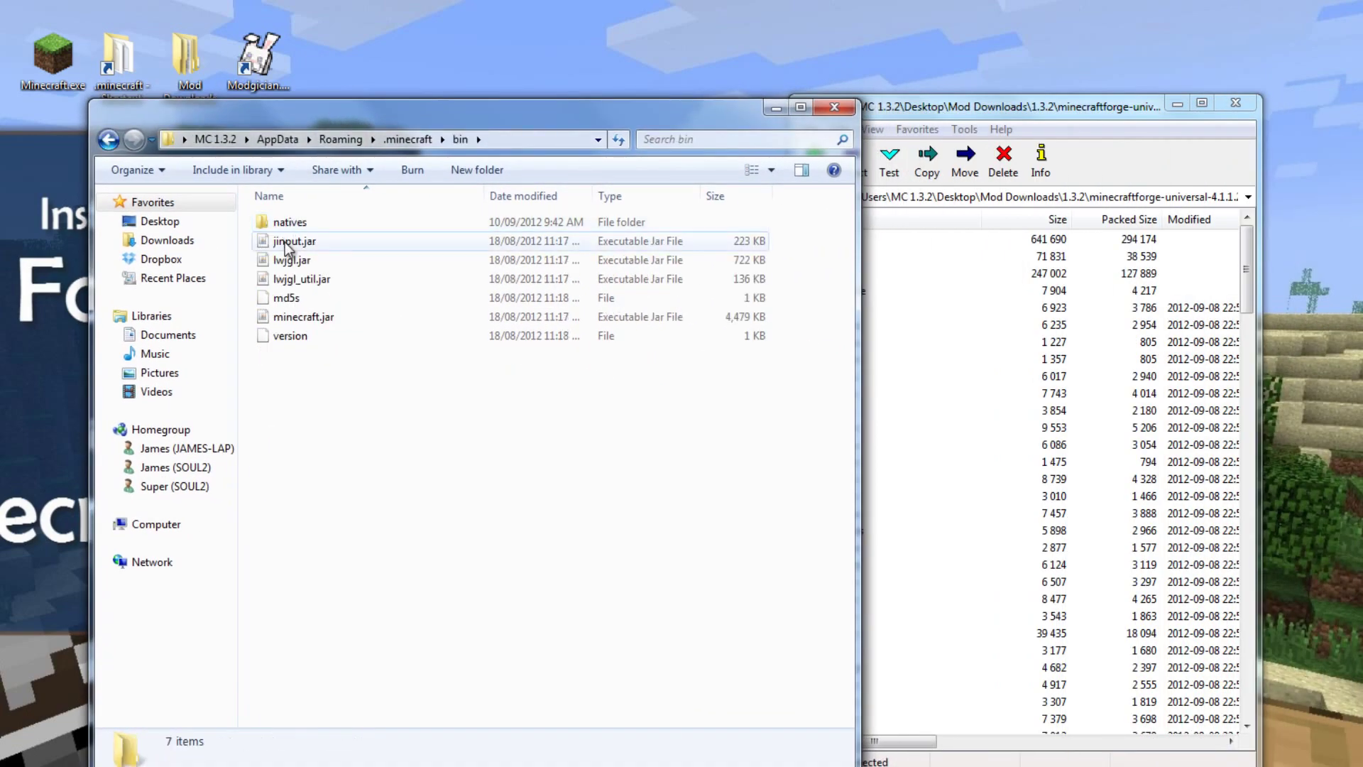
click(342, 316)
right_click(342, 317)
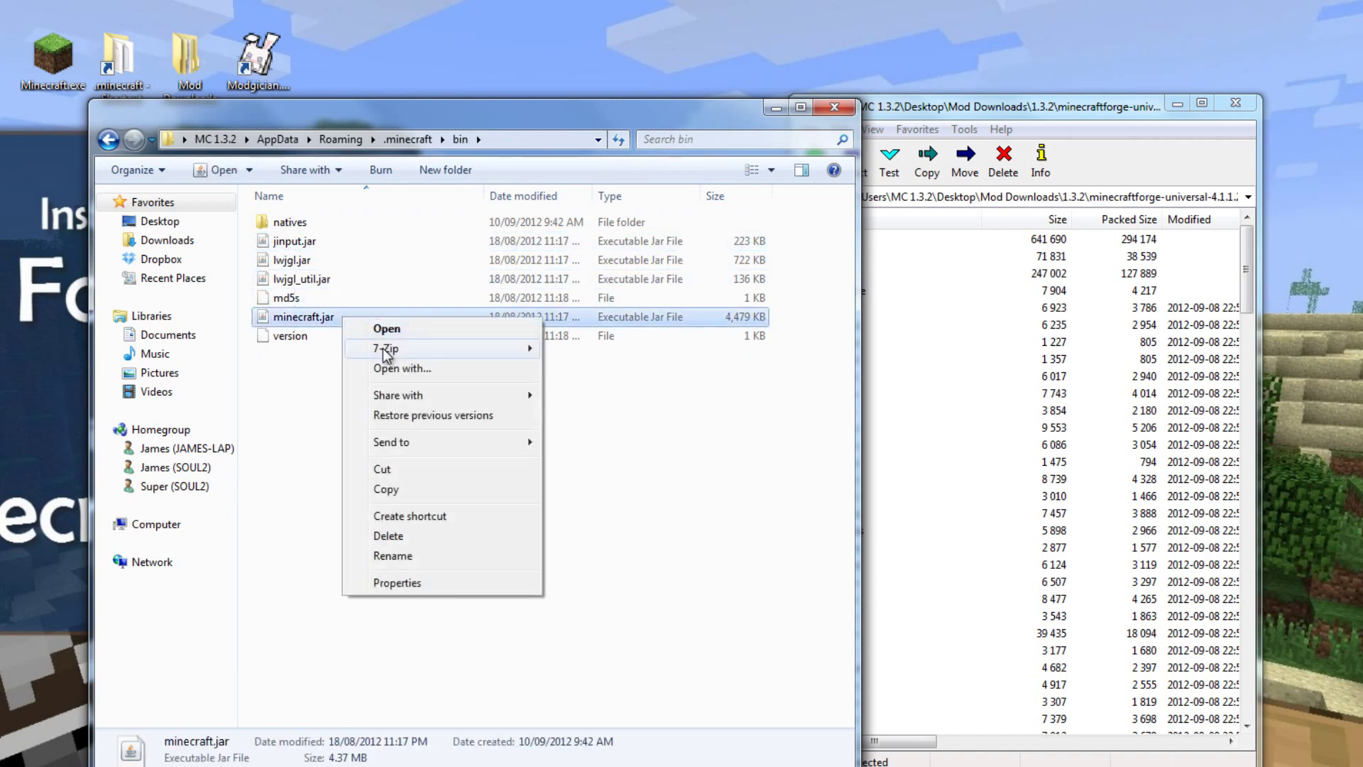
mouse_move(385, 353)
click(628, 350)
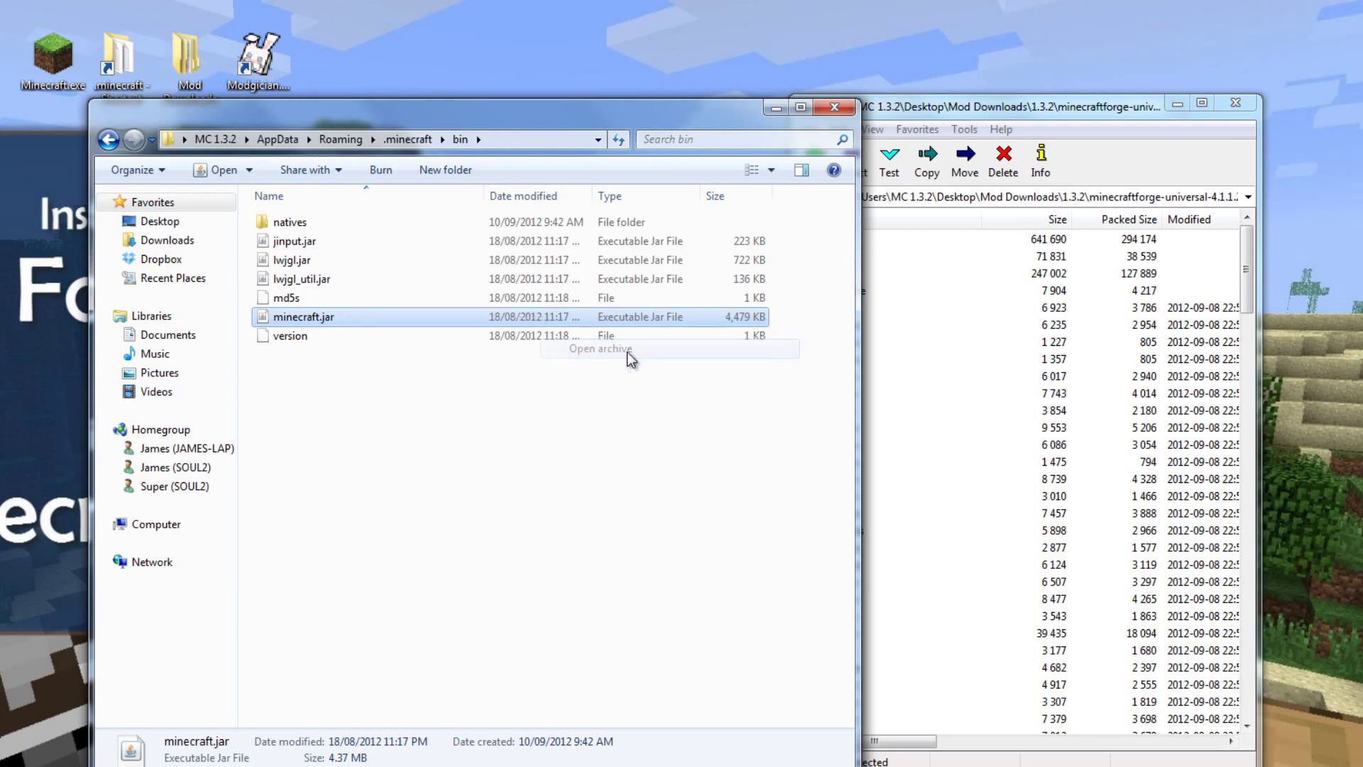
Step: Place the archives side by side and copy all 150 Forge universal entries into minecraft.jar
drag(683, 142, 634, 115)
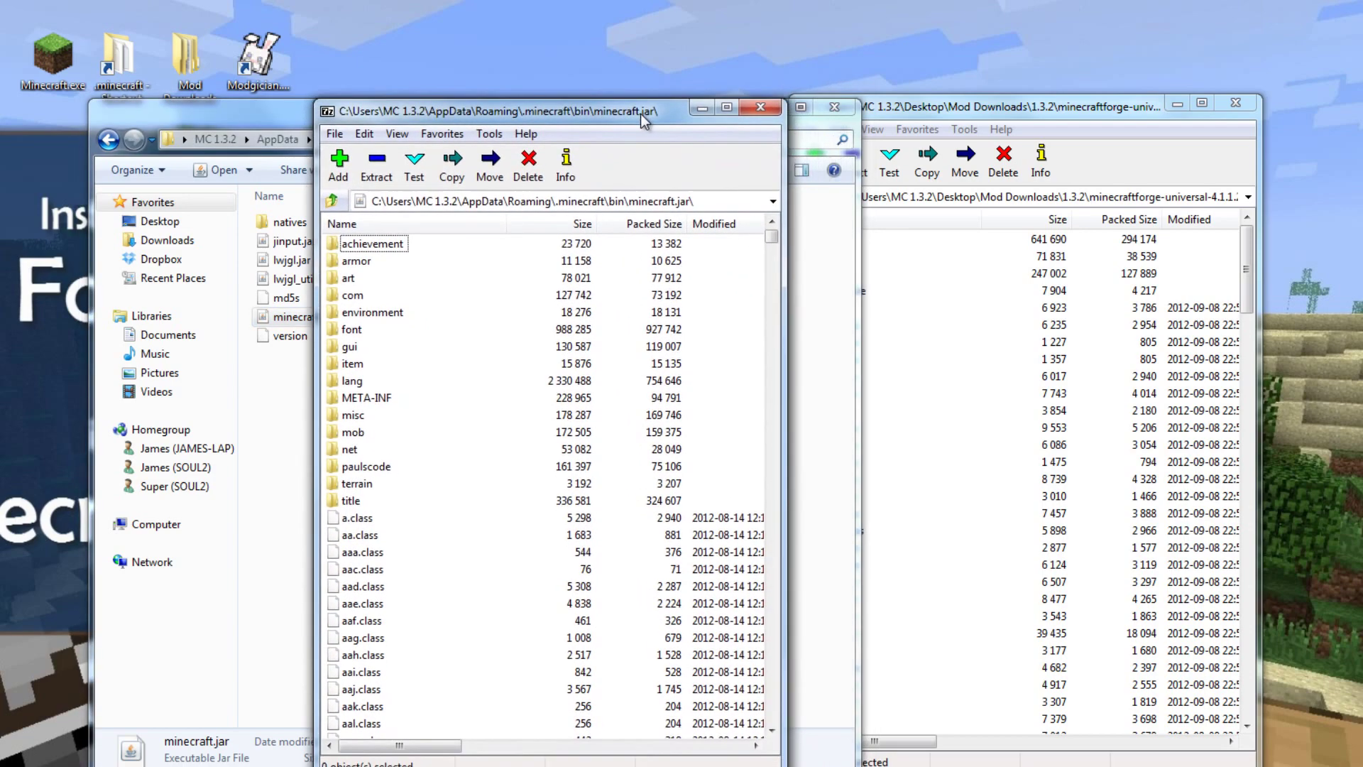
drag(934, 106, 936, 111)
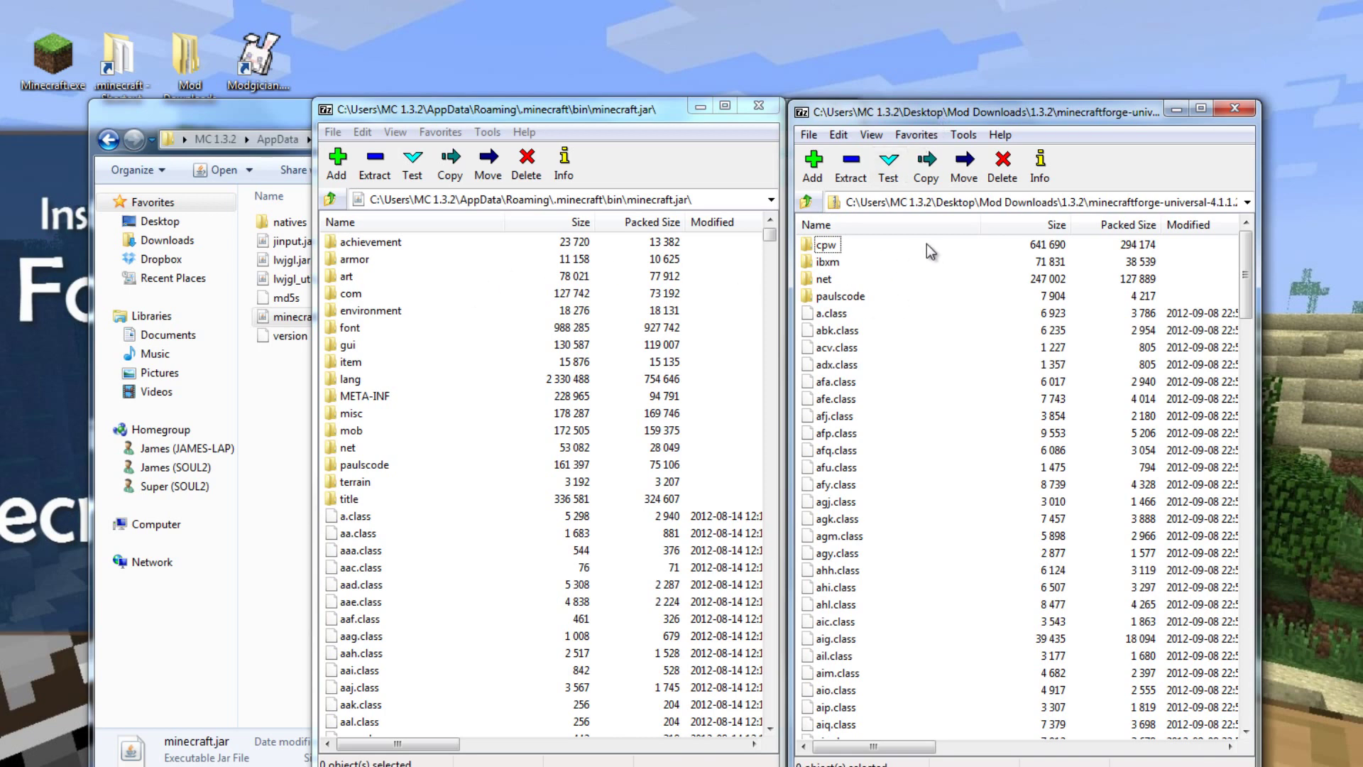
drag(826, 245, 910, 531)
key(ctrl+a)
click(969, 475)
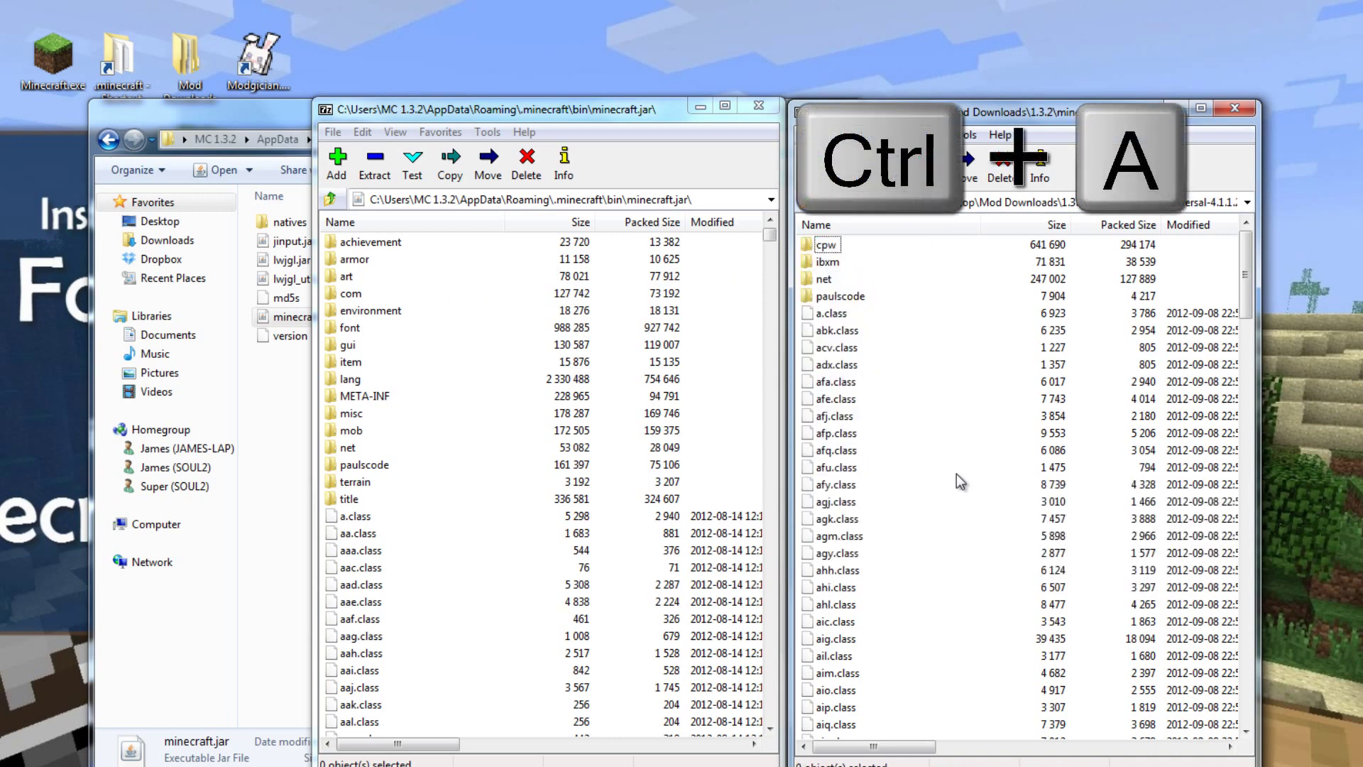
key(ctrl+a)
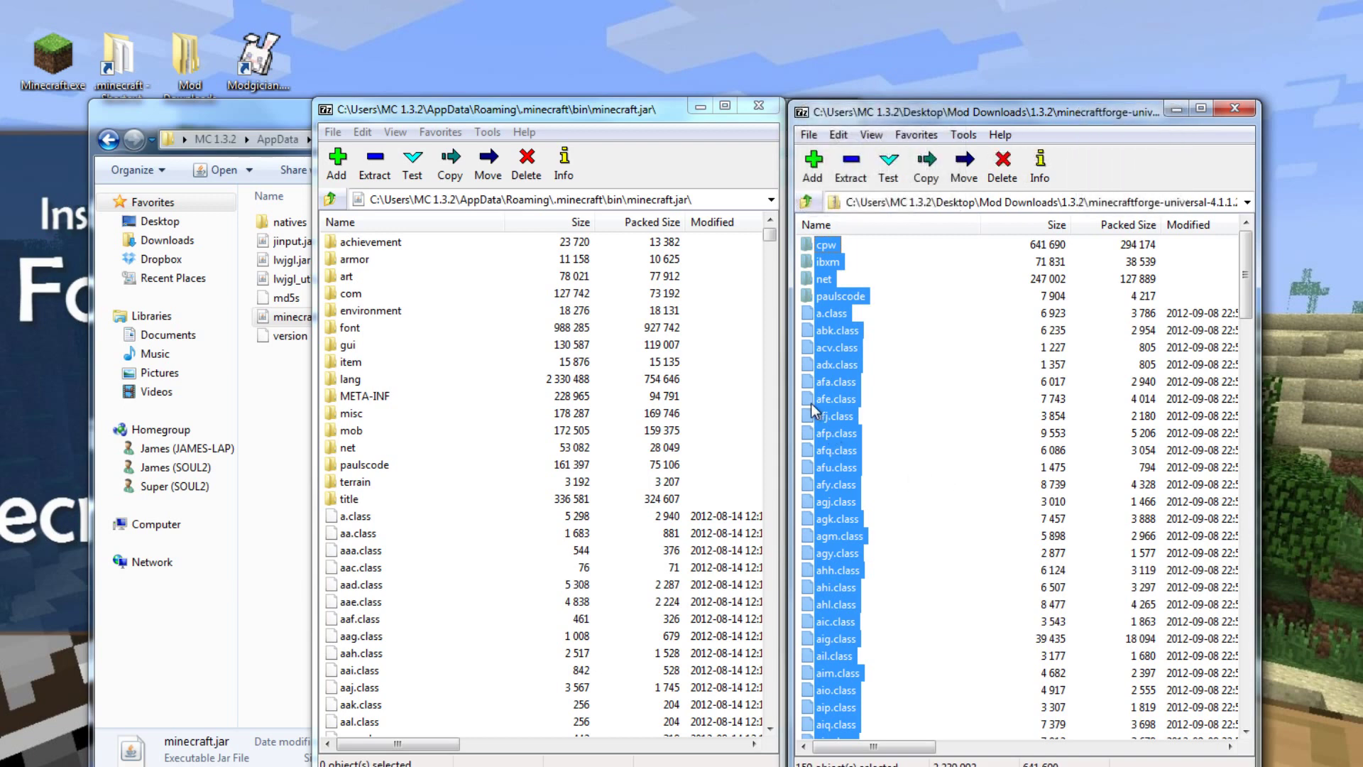
drag(595, 409, 480, 452)
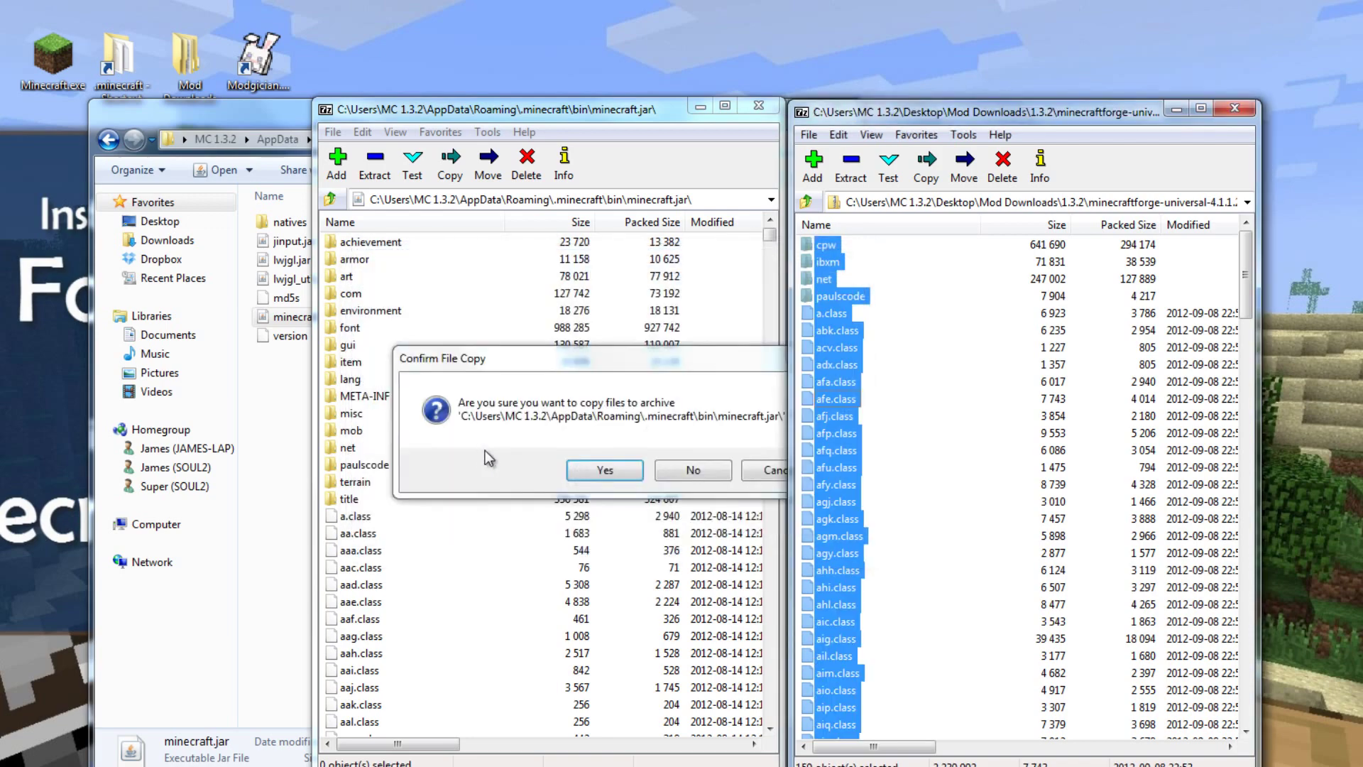
click(605, 470)
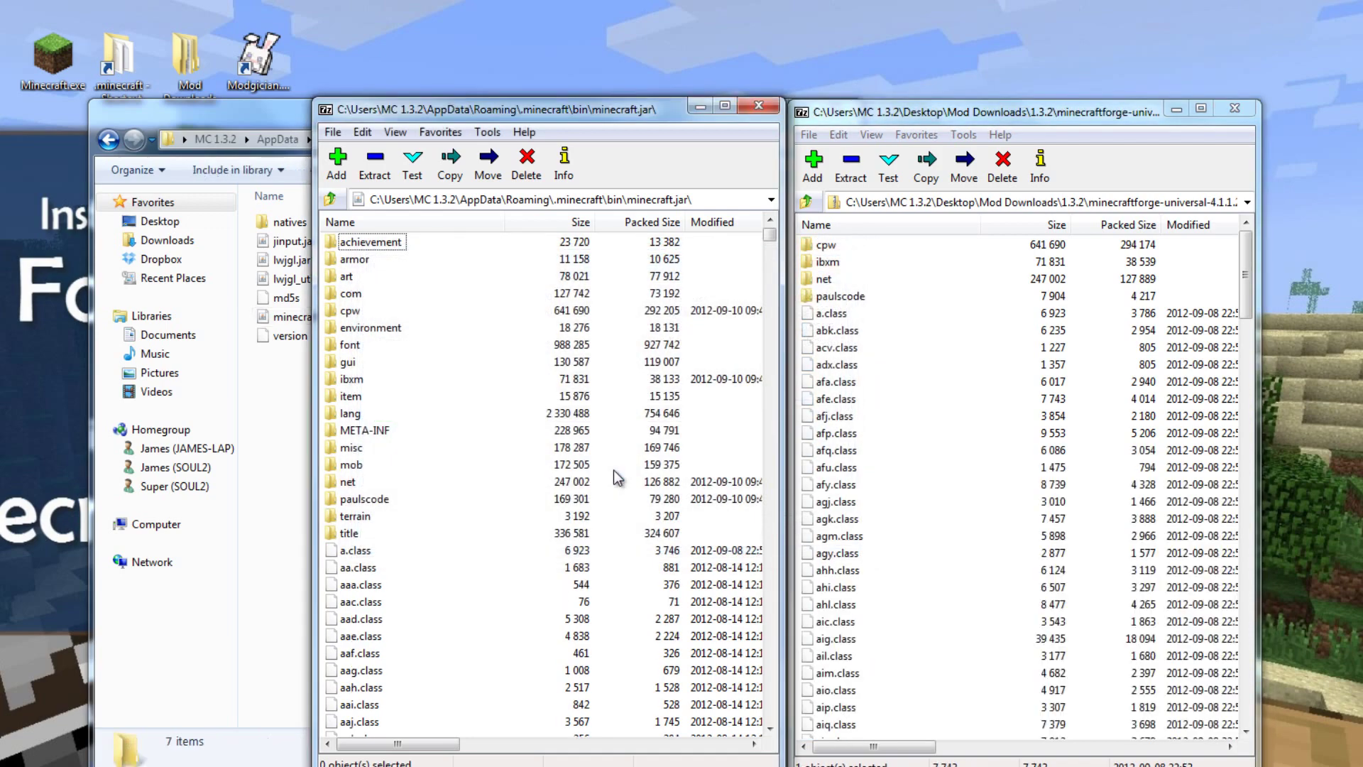
Step: Close the Forge archive, delete META-INF from minecraft.jar, and close 7-Zip
click(1236, 111)
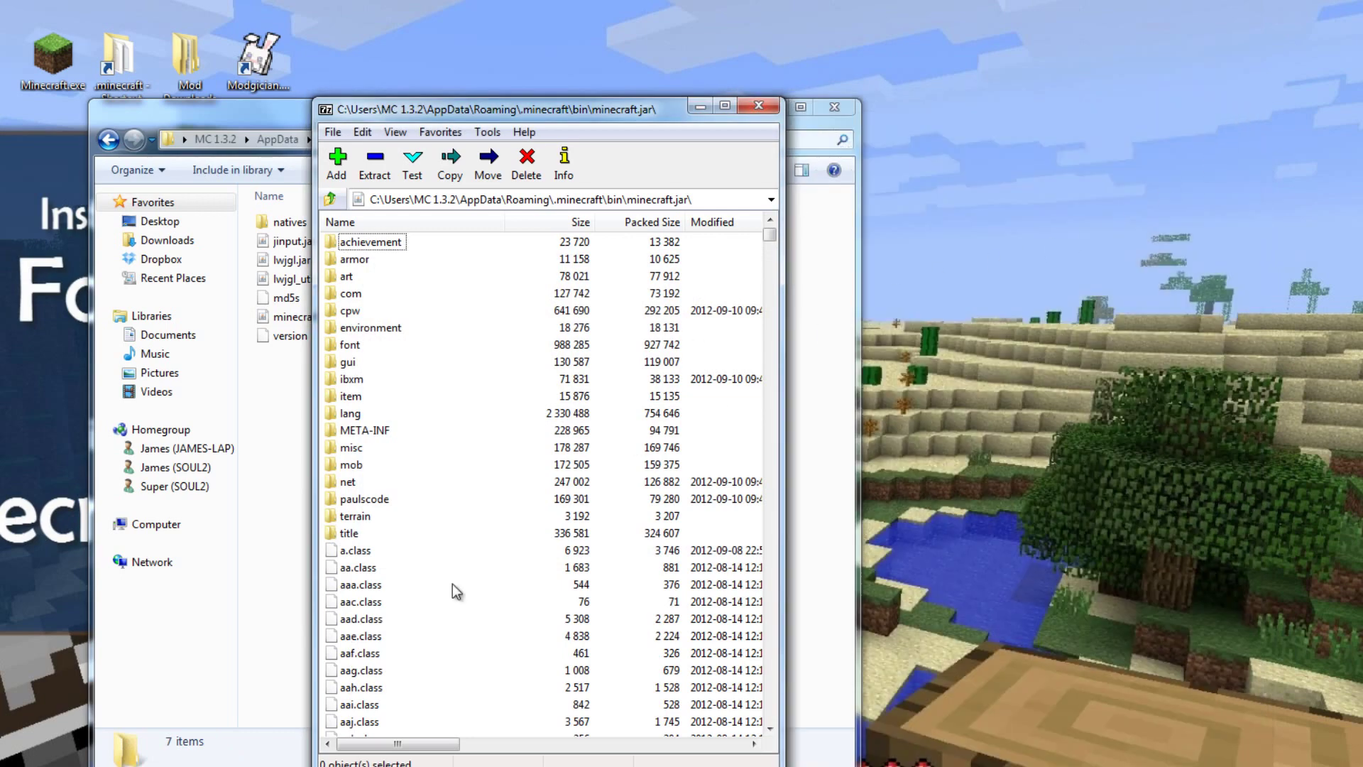
key(alt+Tab)
scroll(813, 513, down, 10)
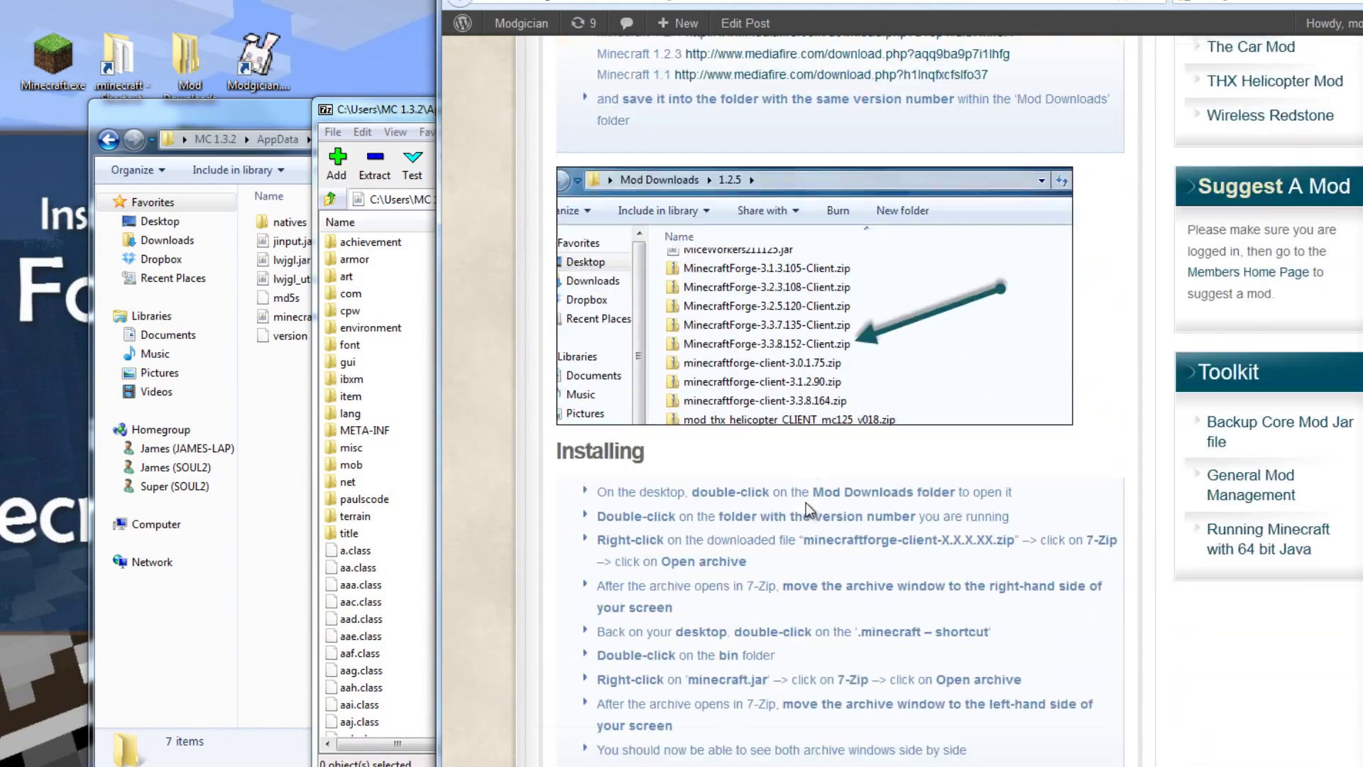
scroll(813, 512, down, 10)
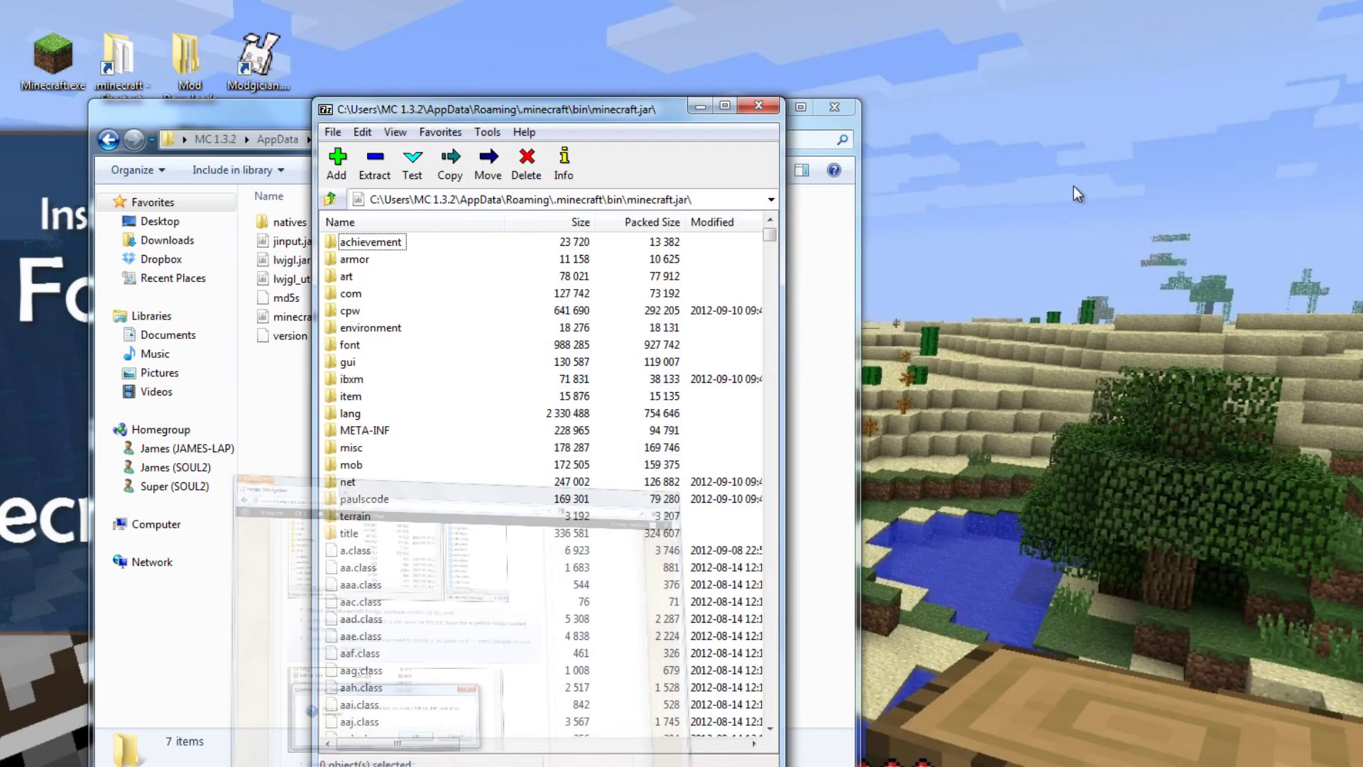
click(365, 433)
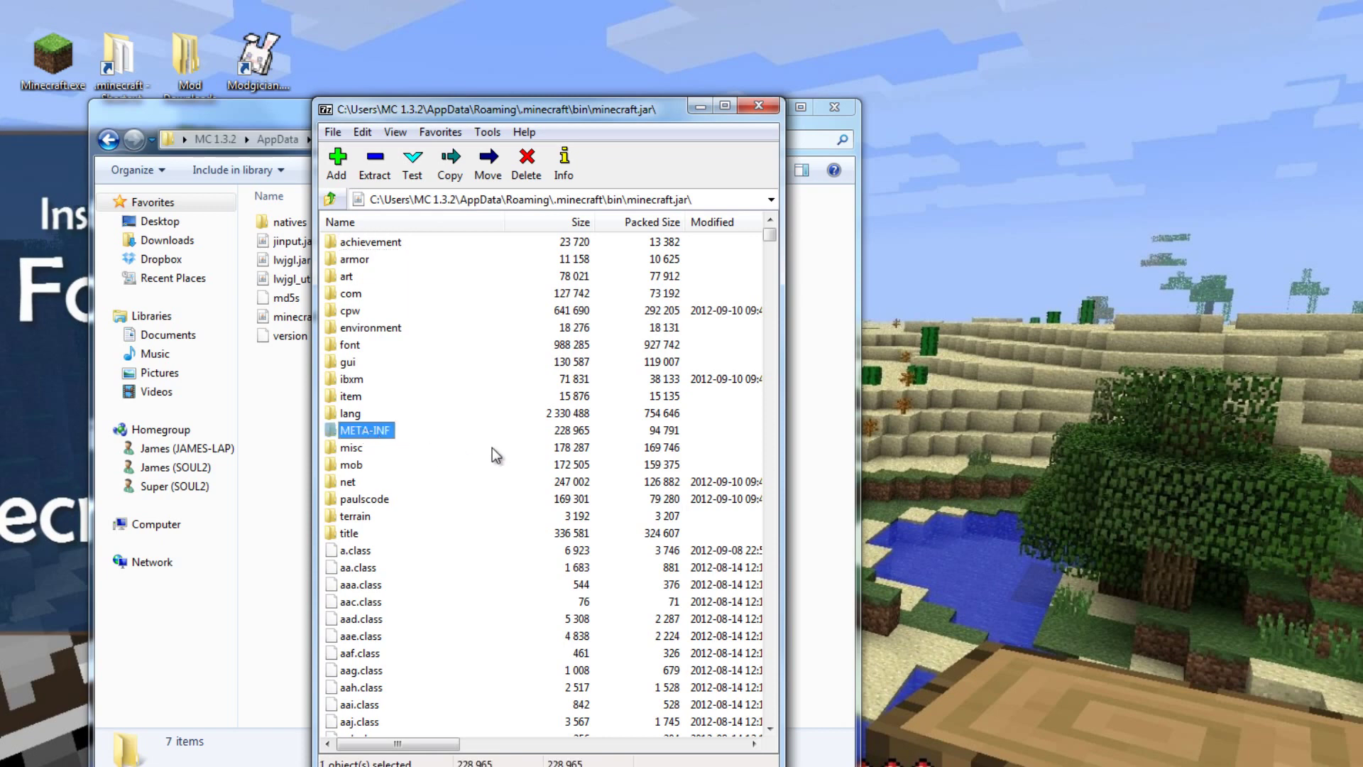
key(Delete)
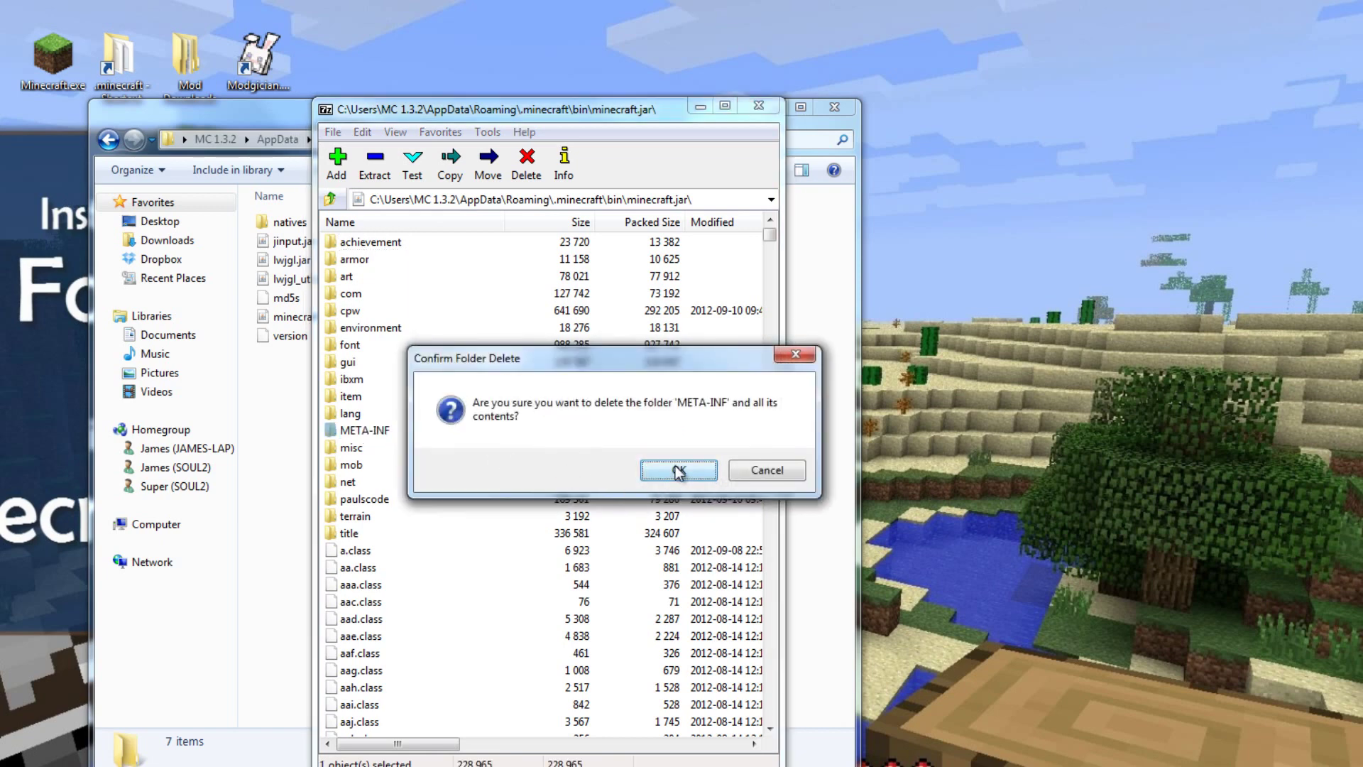
click(678, 471)
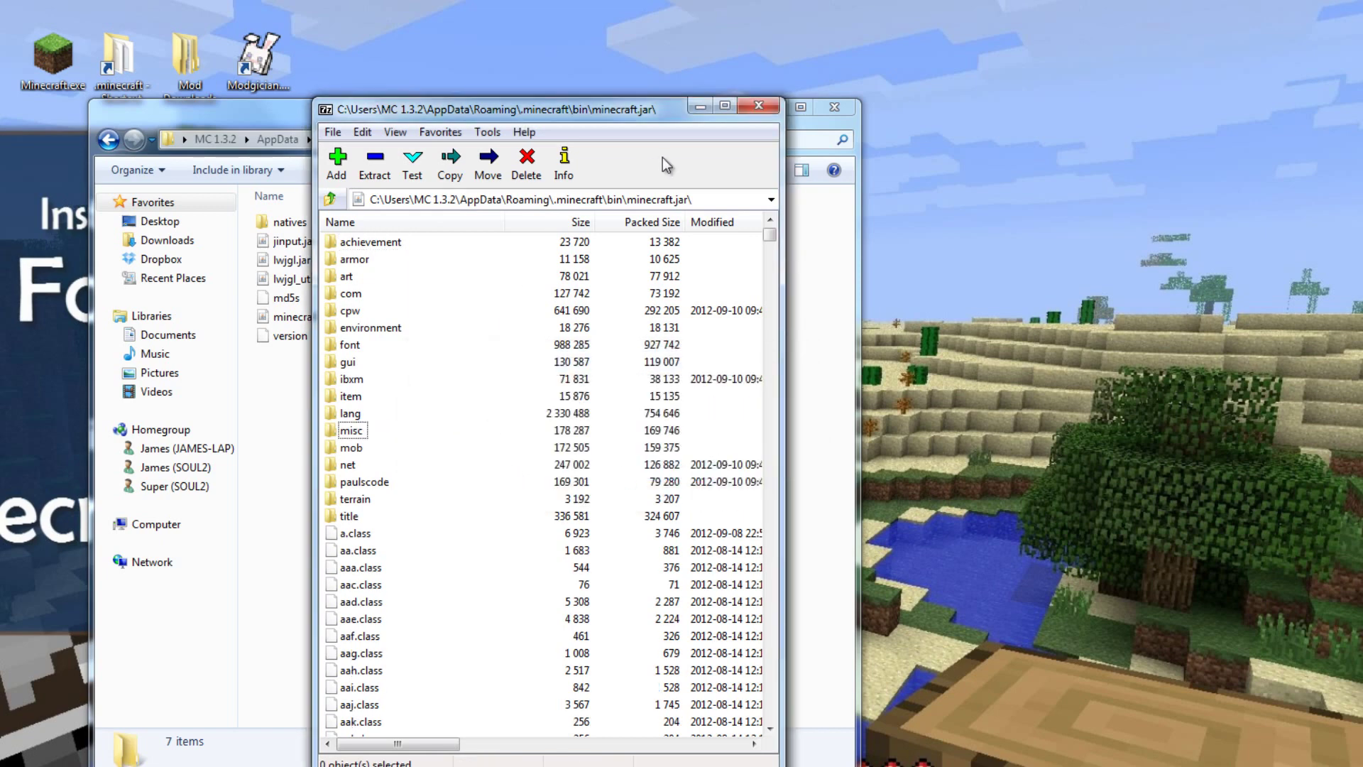
click(759, 106)
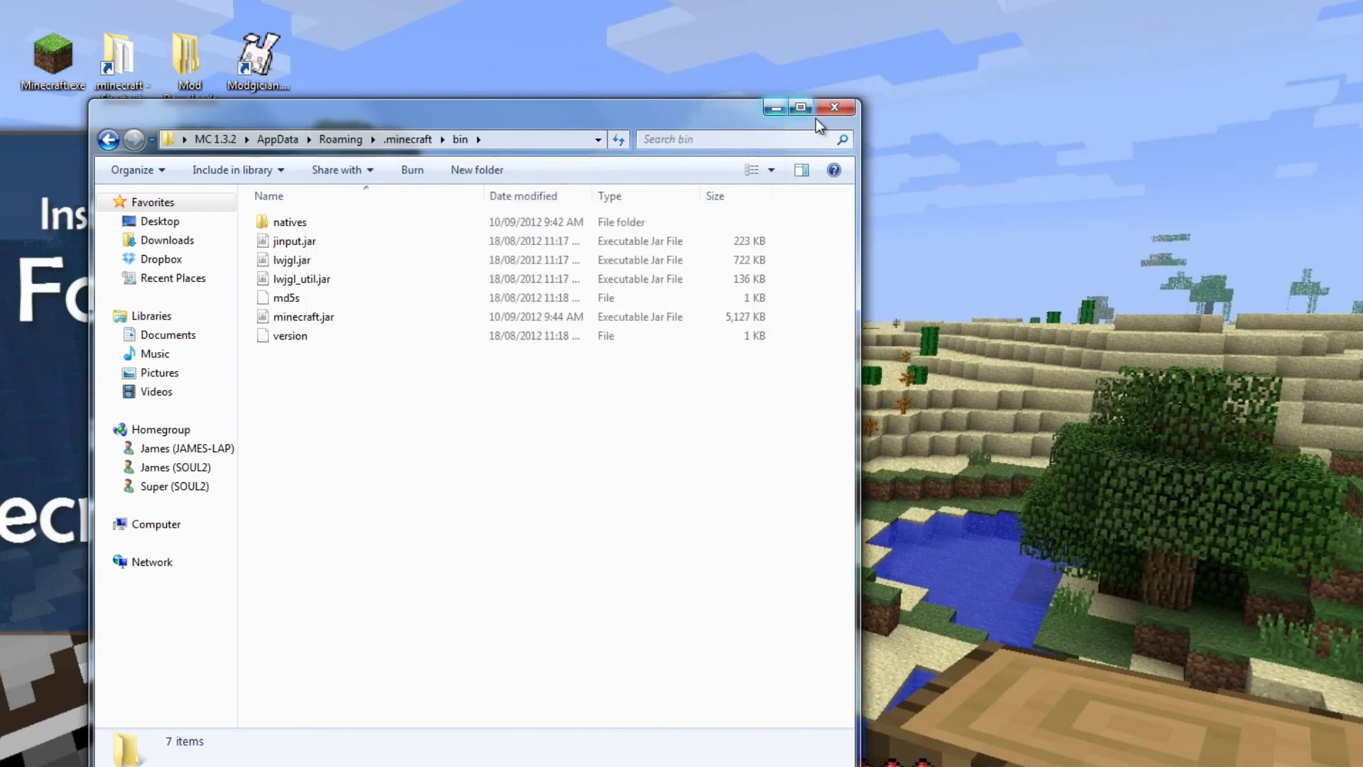
Step: Launch Minecraft.exe from the desktop, allow it to run, and log in with the account password
click(835, 108)
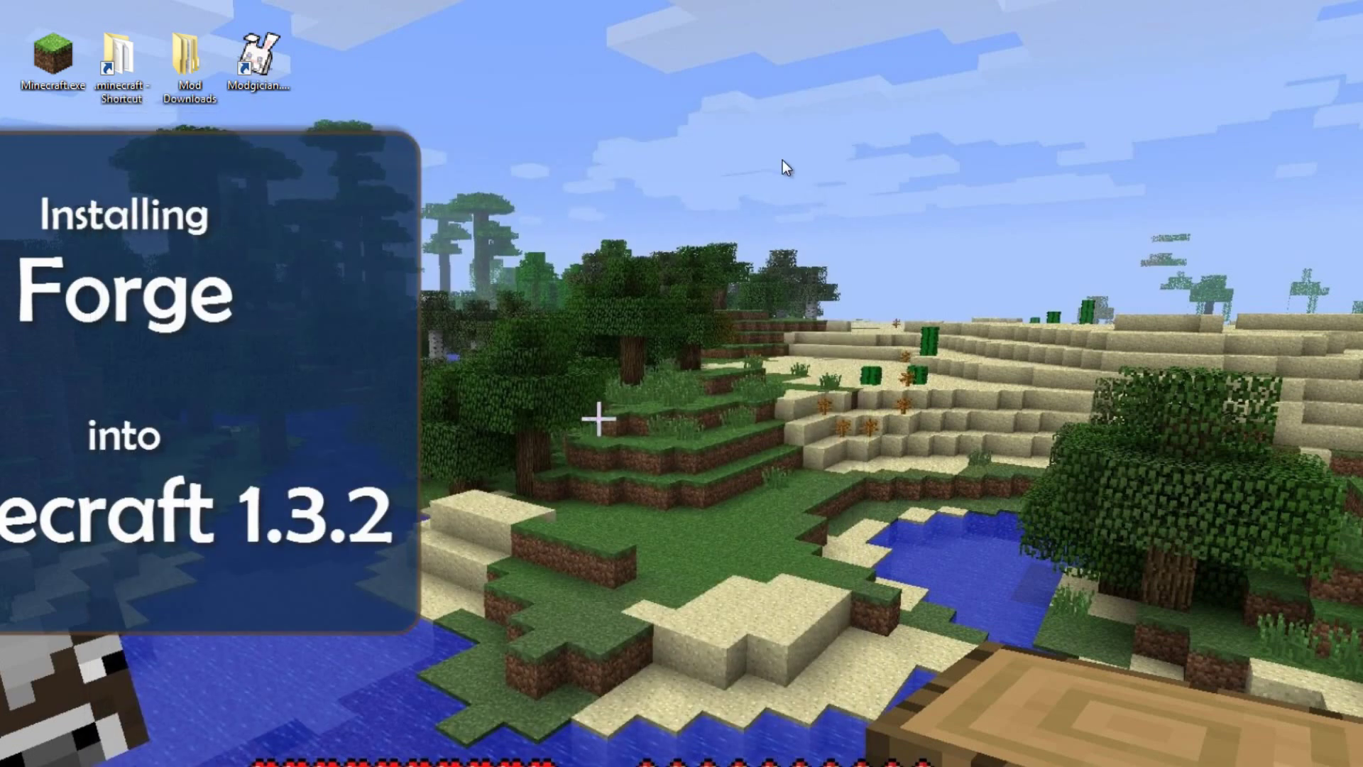
double_click(59, 54)
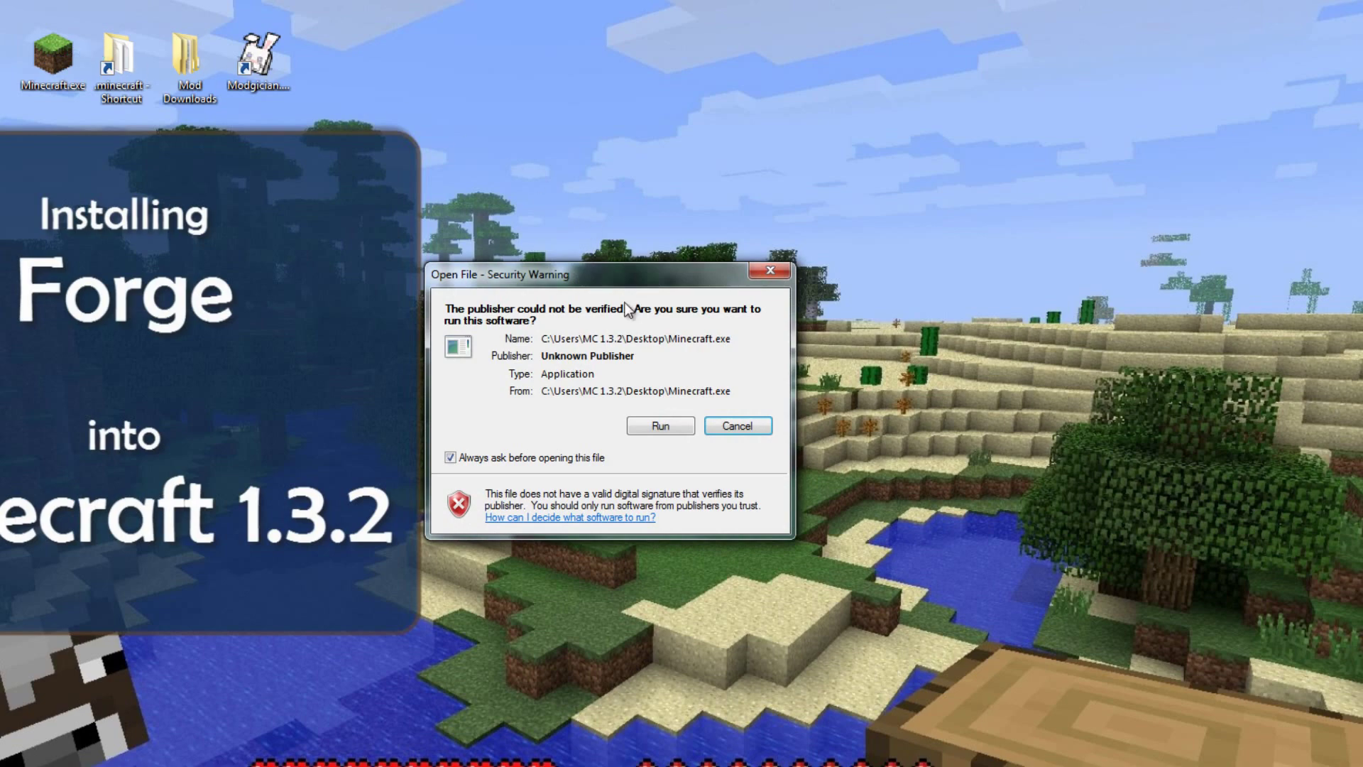
click(660, 426)
text(****)
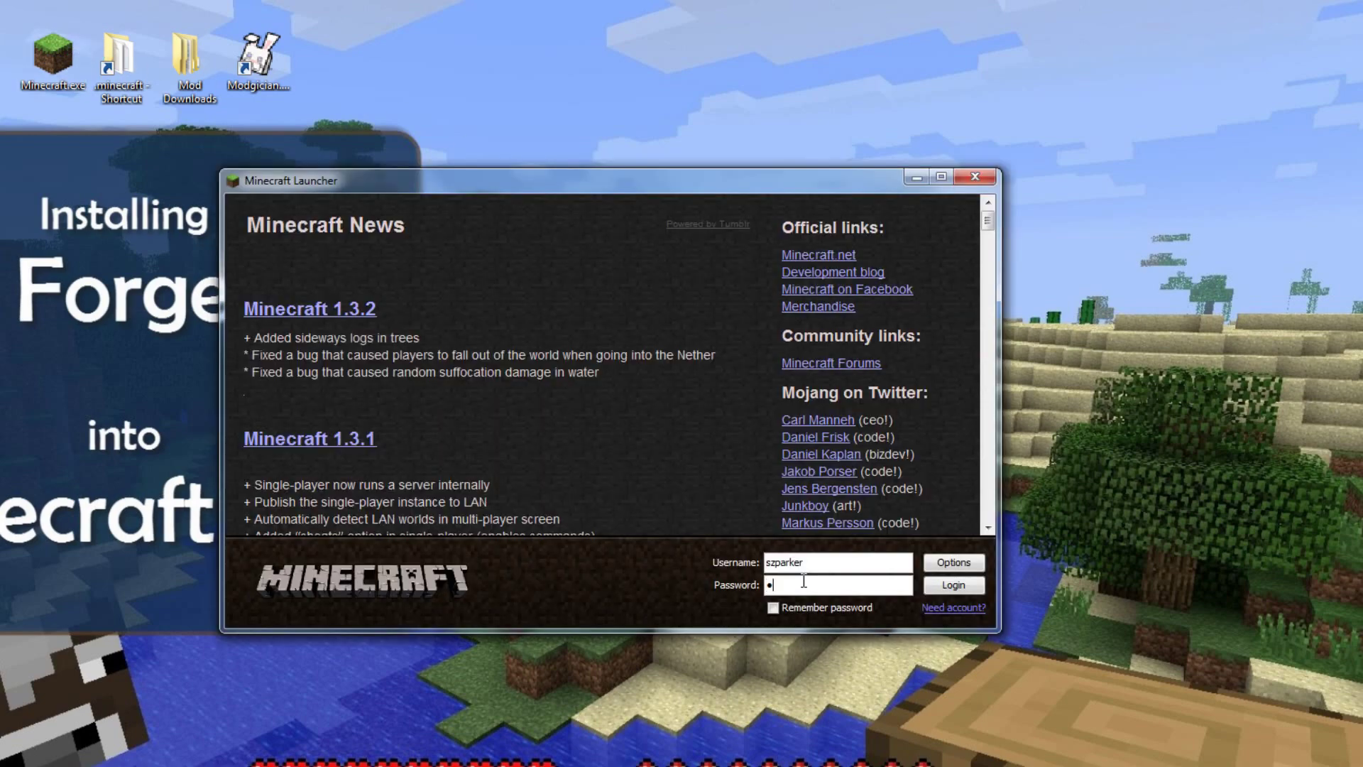
click(964, 585)
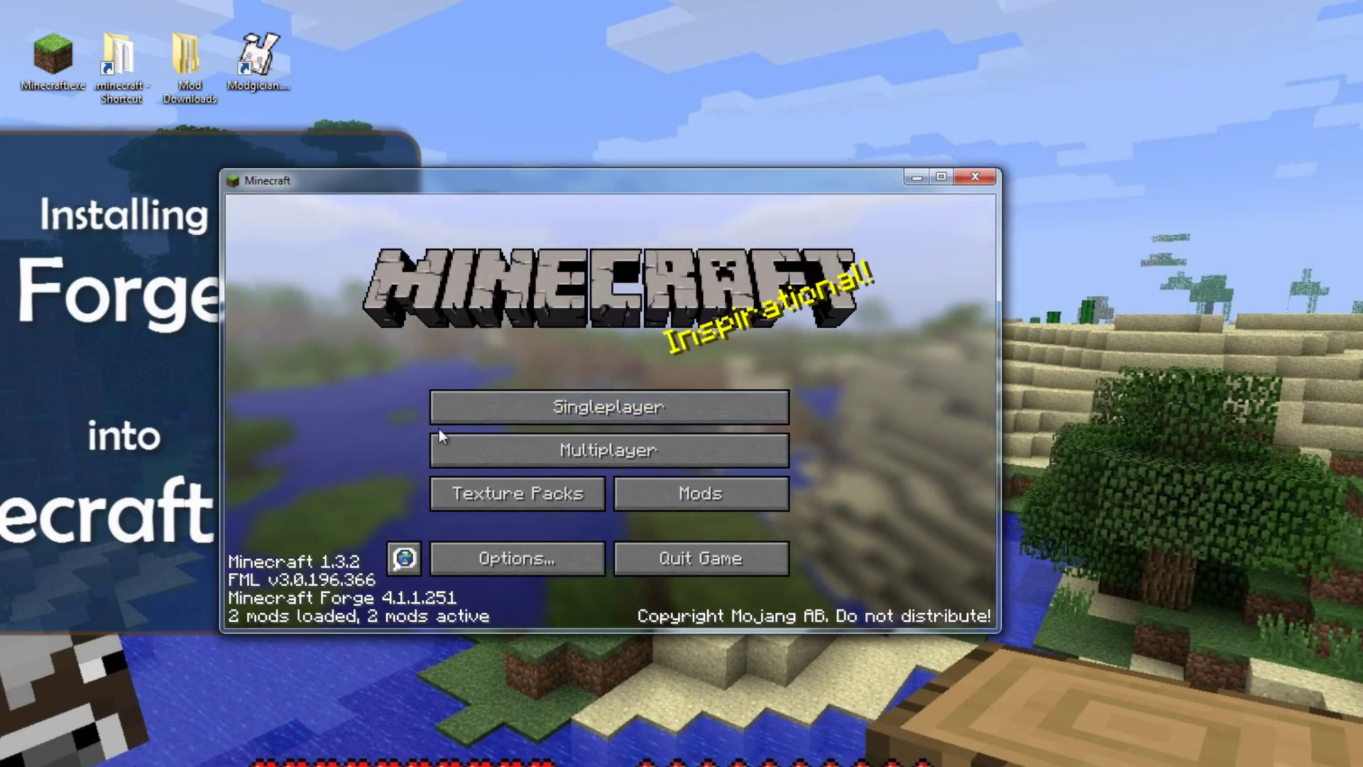
Step: Create a new singleplayer world named New World2
click(533, 410)
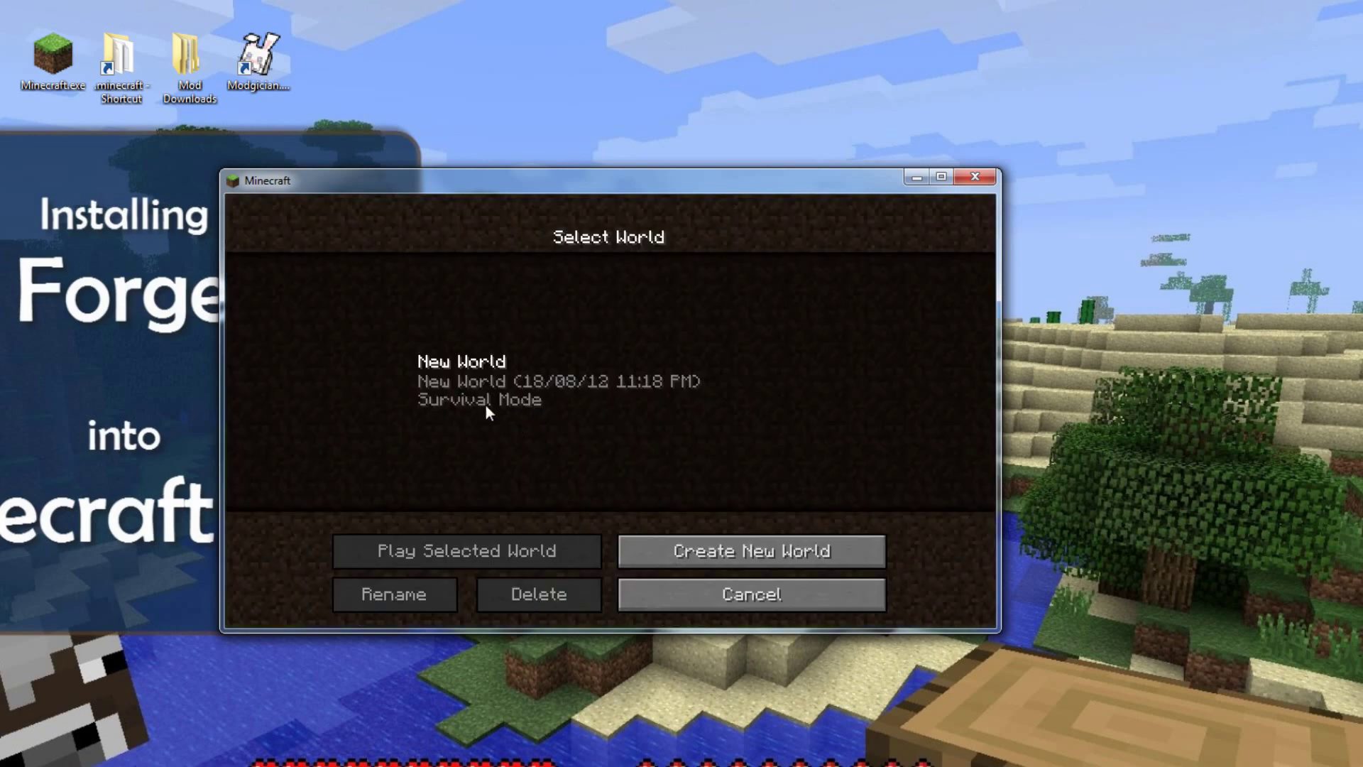
click(698, 553)
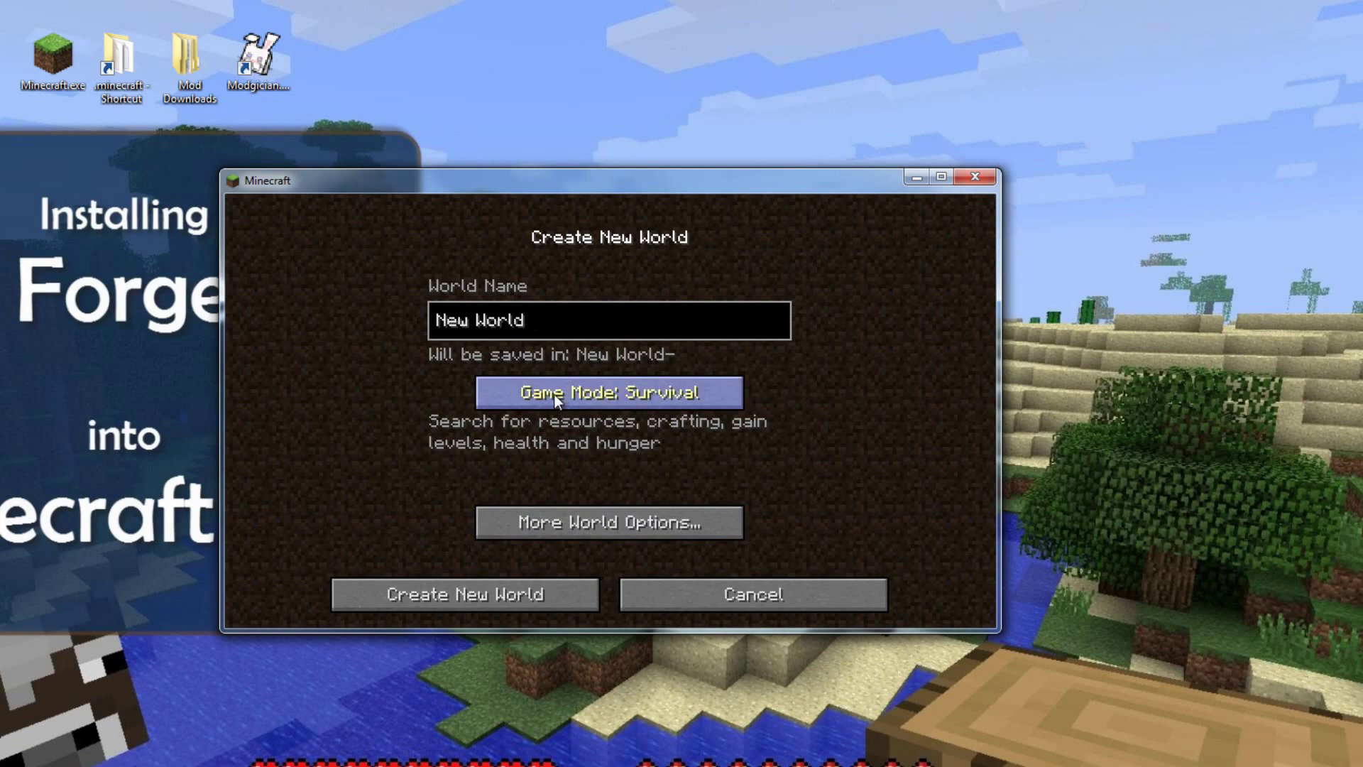
text(2)
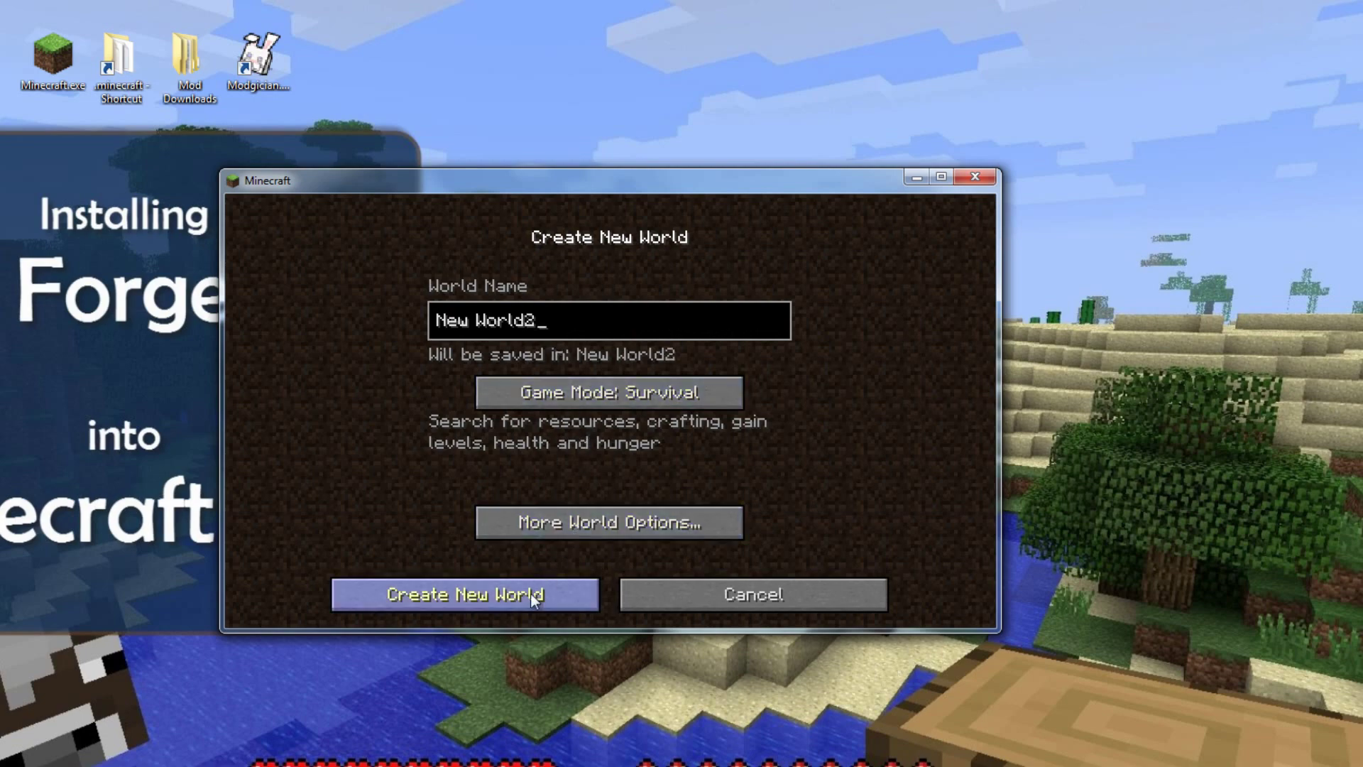
click(530, 593)
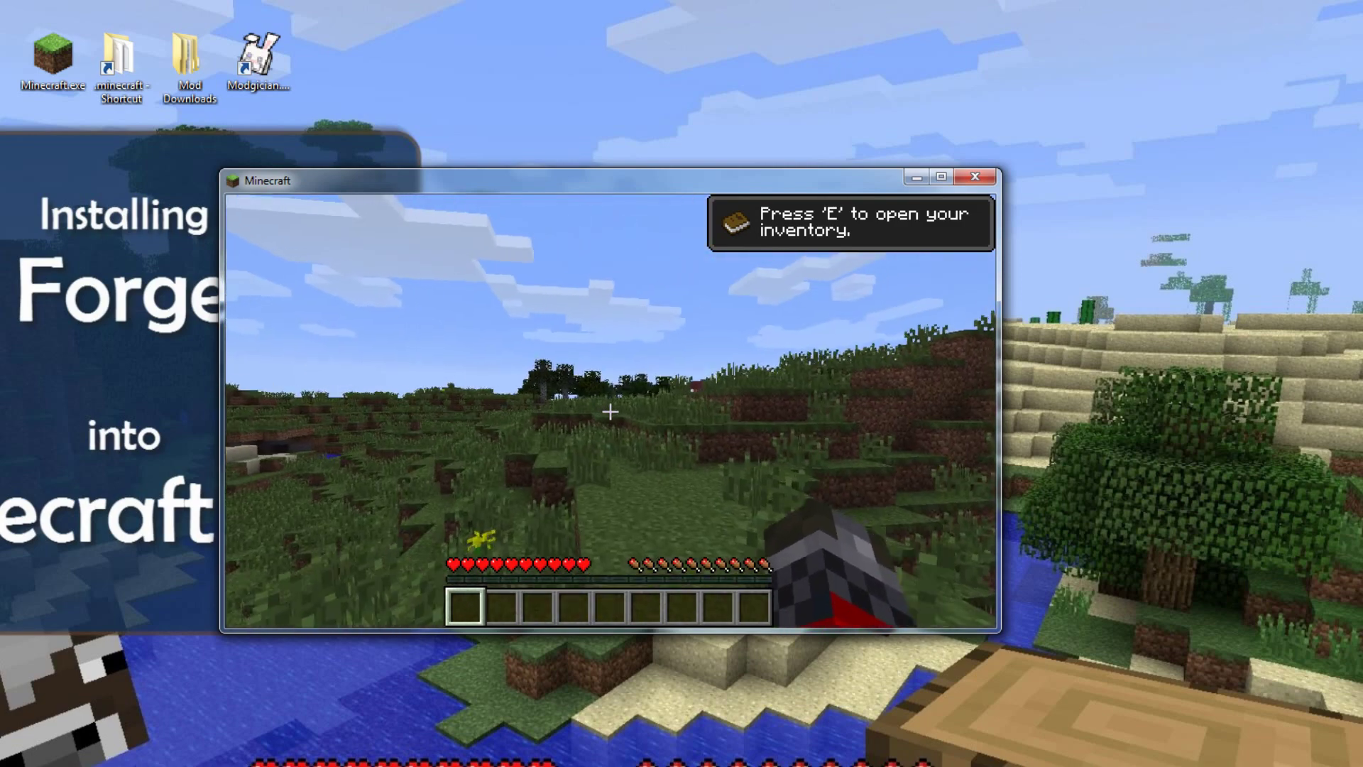
Step: Pause New World2 and save and quit to the Forge 4.1.1.251 title screen
key(Escape)
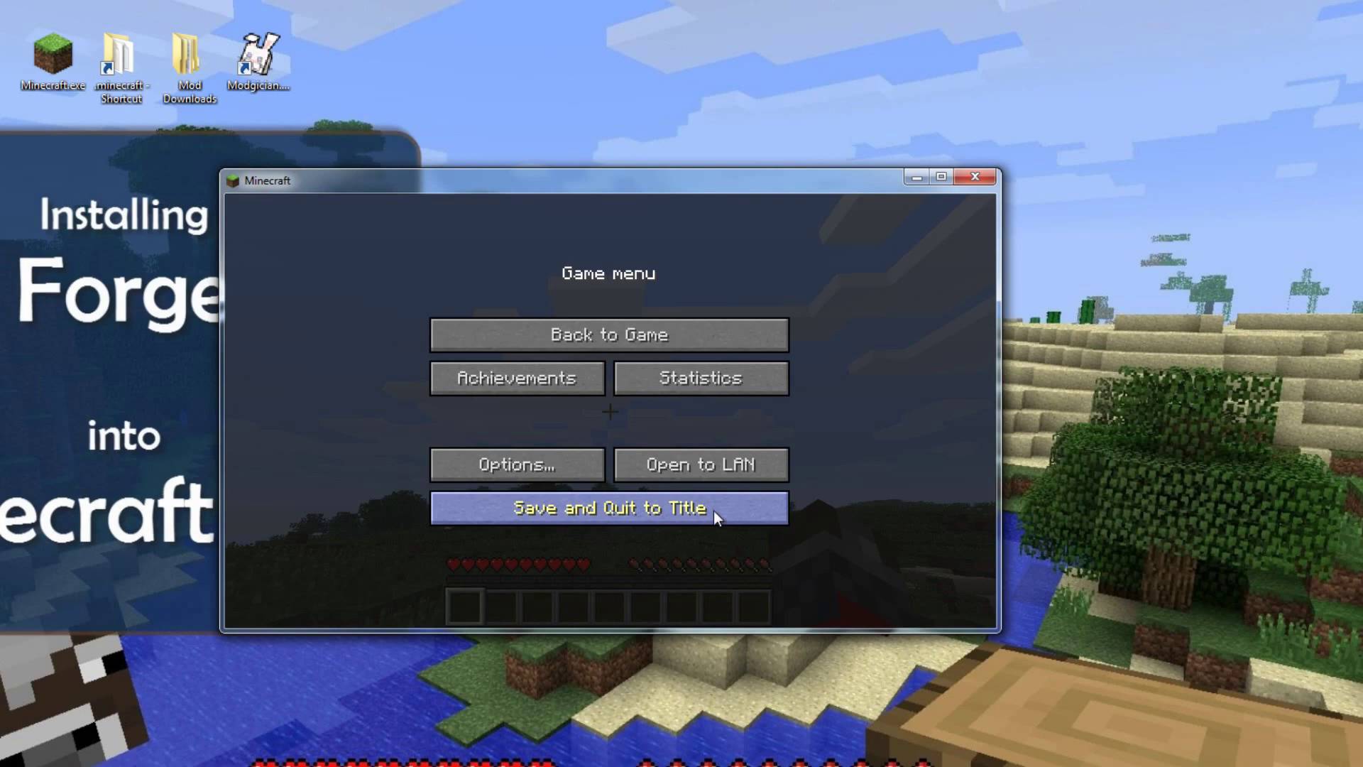
click(713, 509)
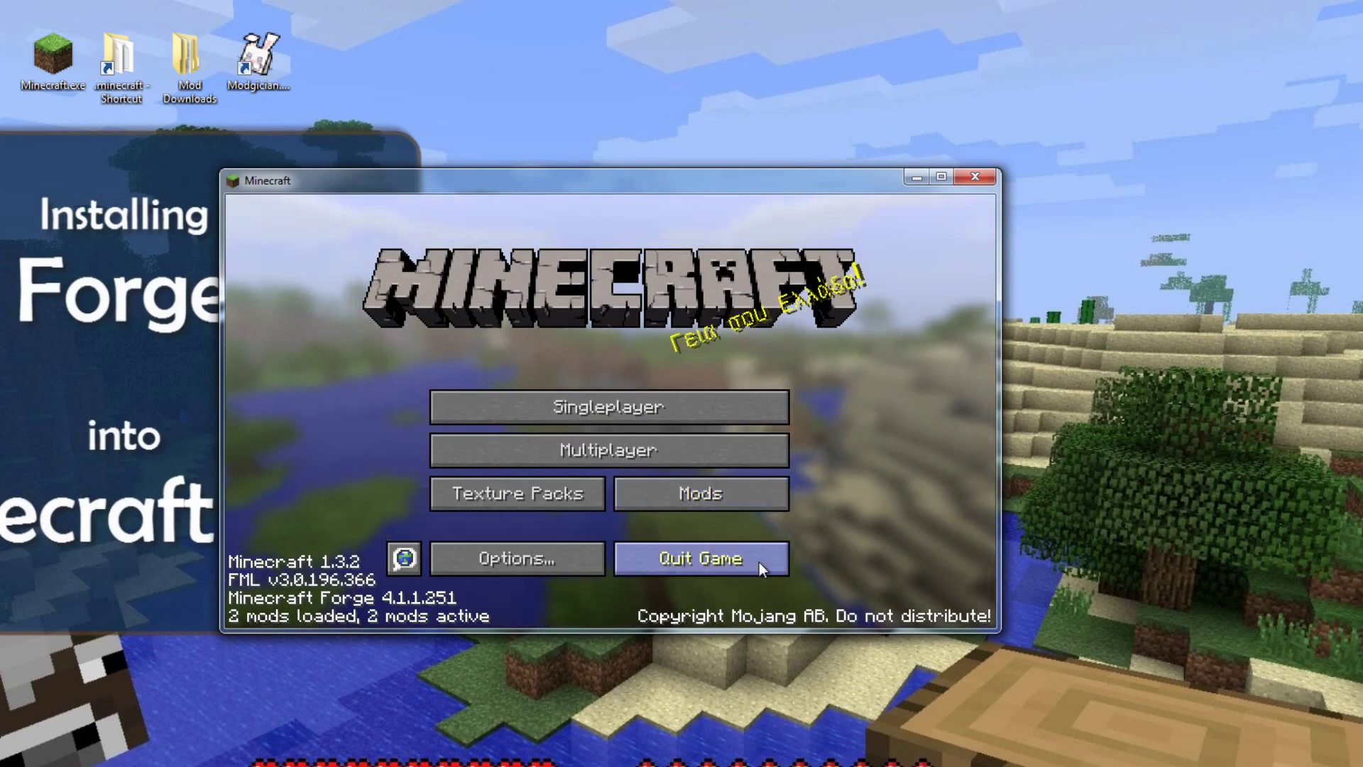